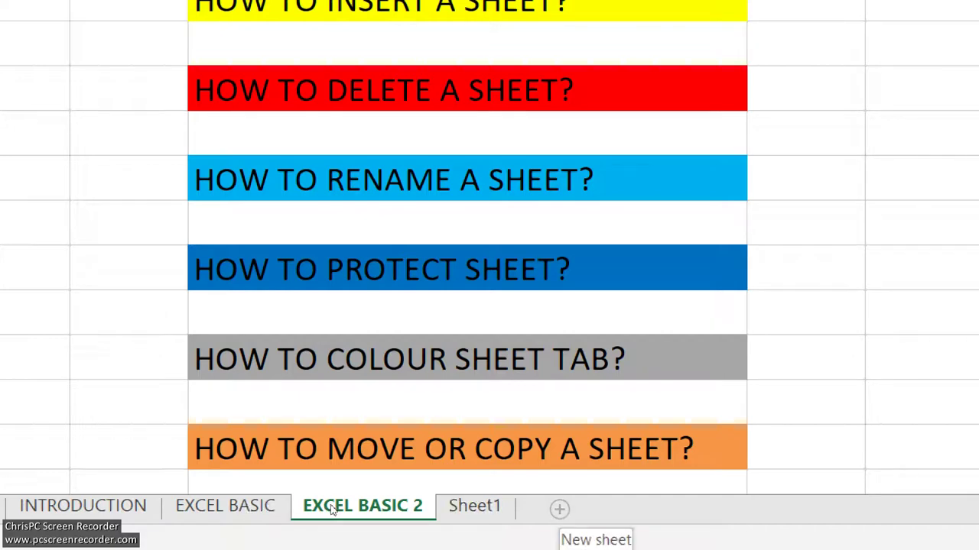
- Insert a new worksheet after EXCEL BASIC 2 and rename it from Sheet3 to TIME
click(559, 508)
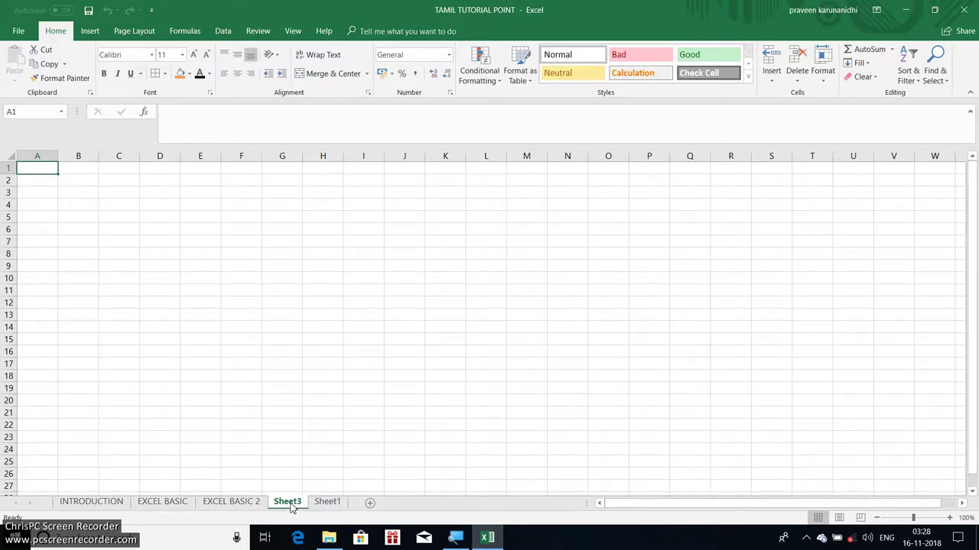
right_click(289, 506)
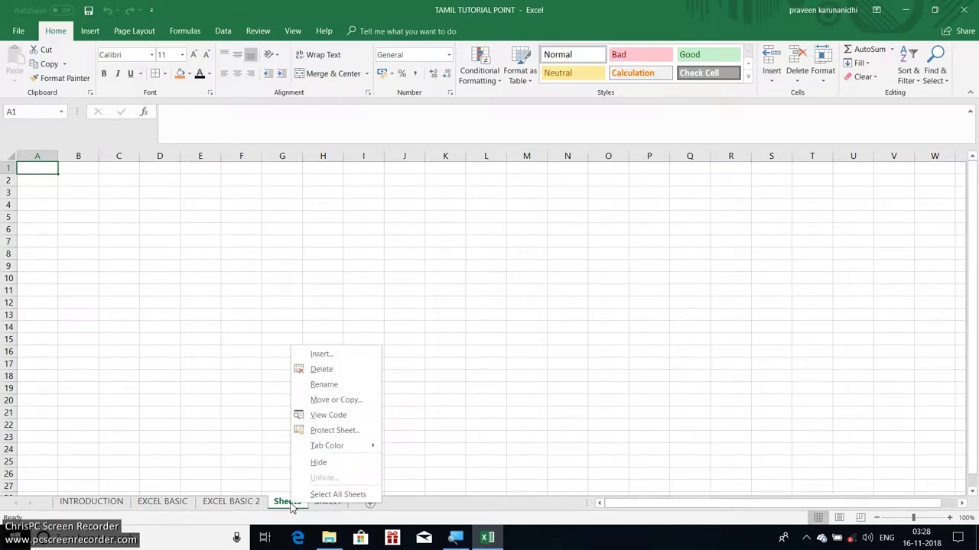
click(330, 386)
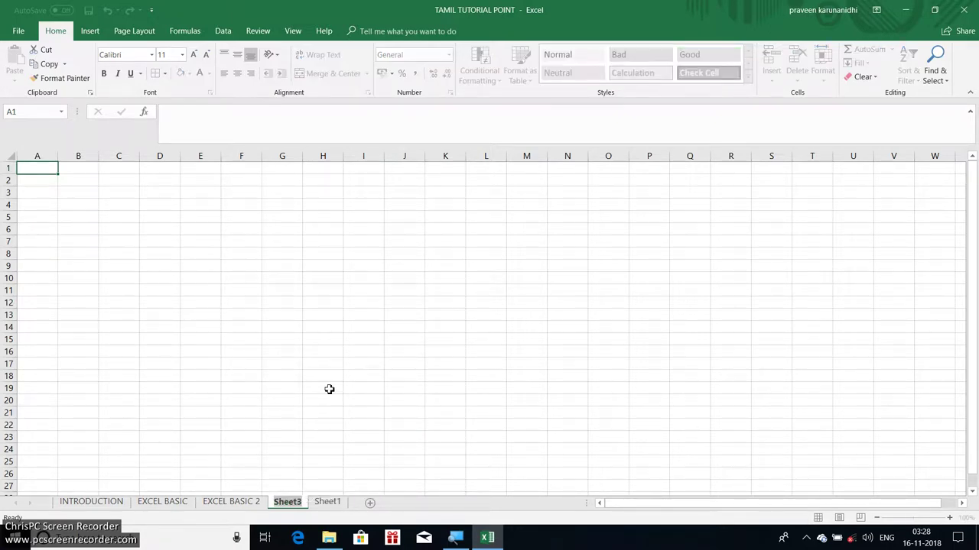
text(TIME)
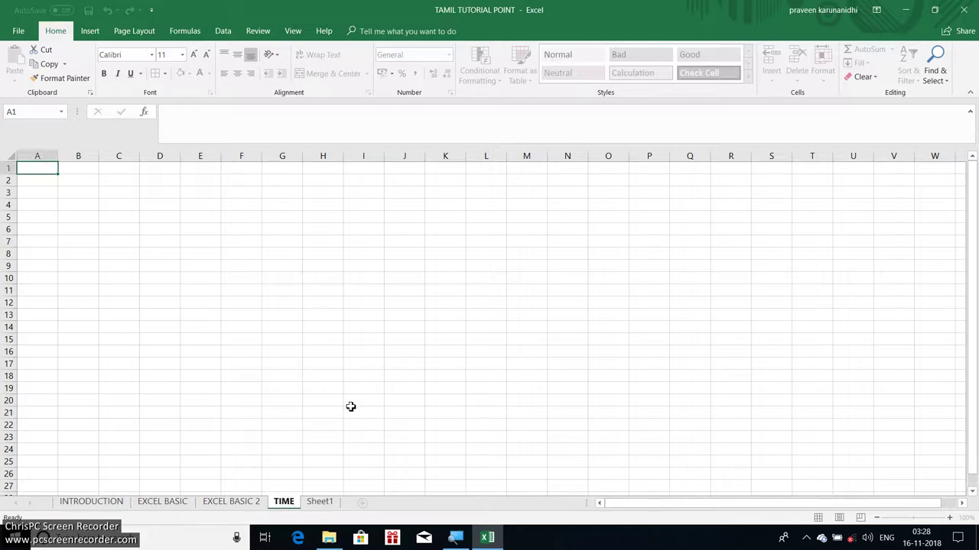
click(350, 402)
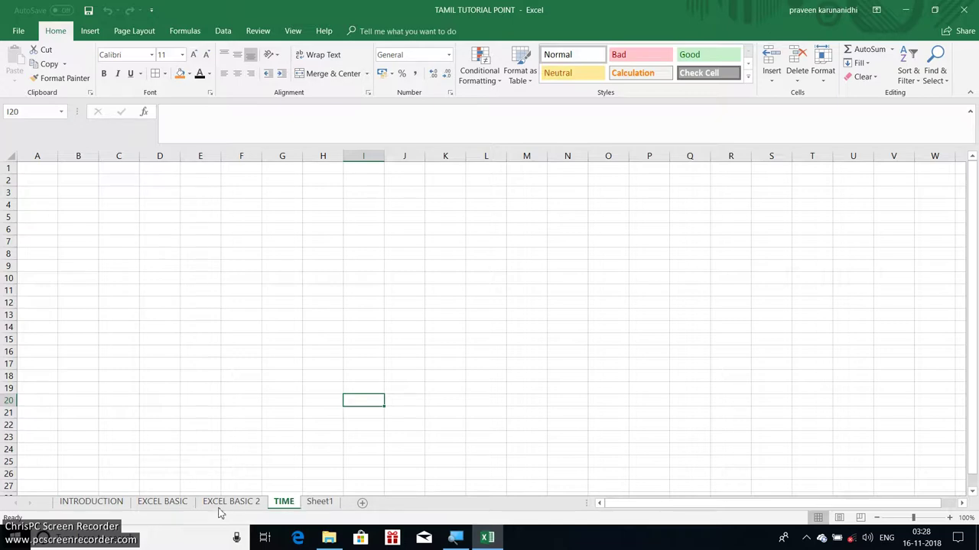
- Colour the INTRODUCTION sheet tab green
click(115, 506)
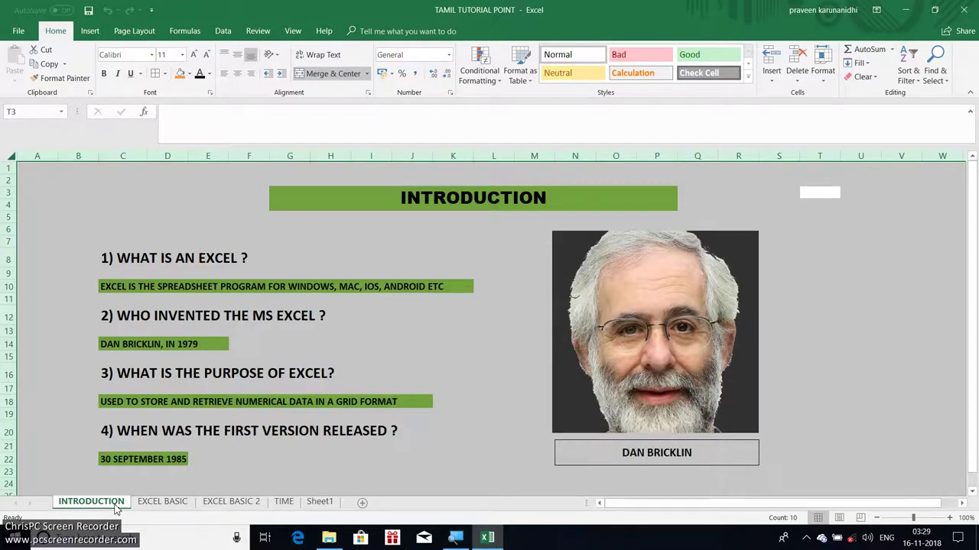
right_click(116, 506)
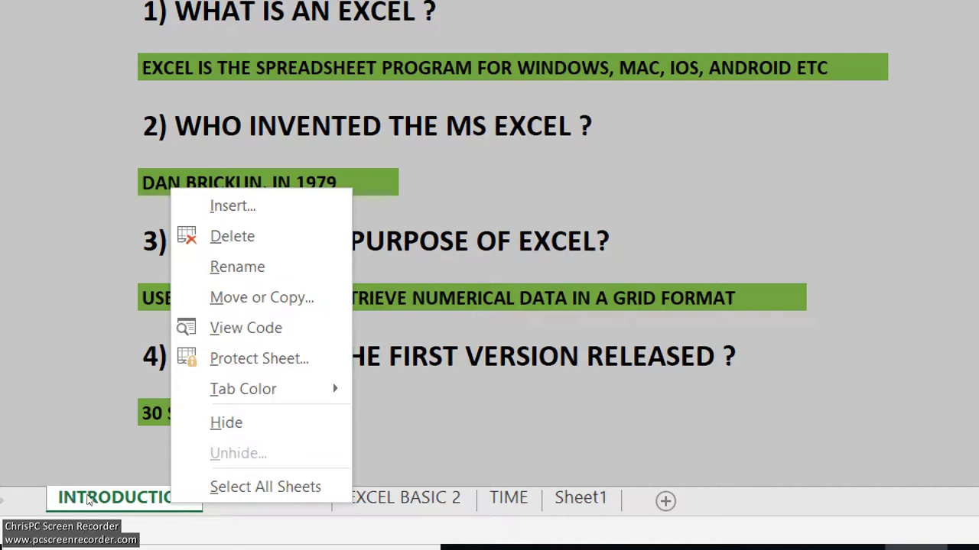
mouse_move(244, 389)
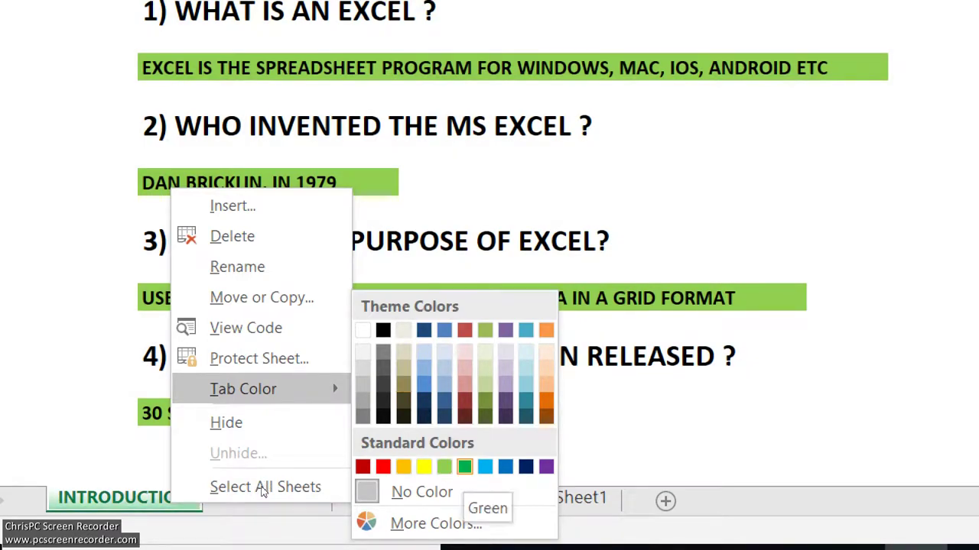
click(464, 467)
- Colour the EXCEL BASIC sheet tab red
key(ctrl+Page_Down)
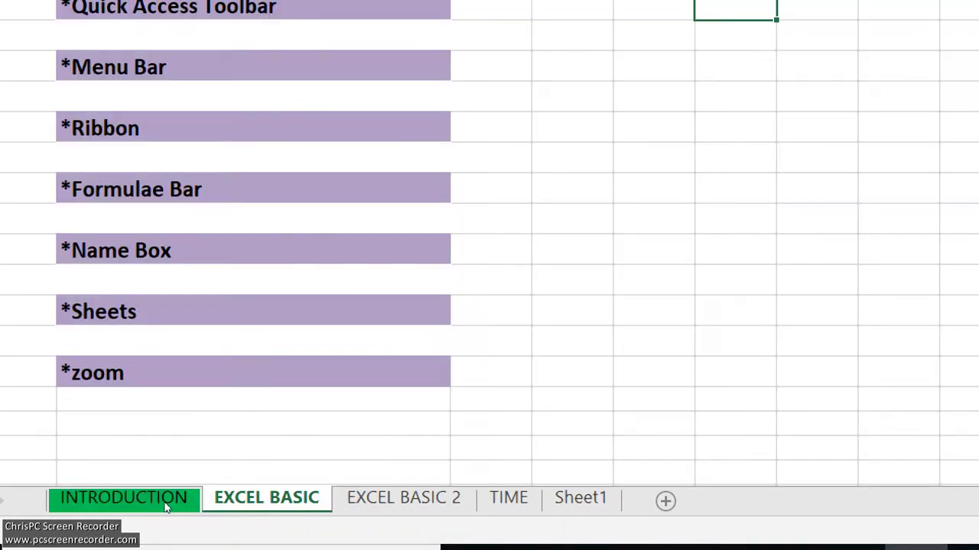
right_click(262, 508)
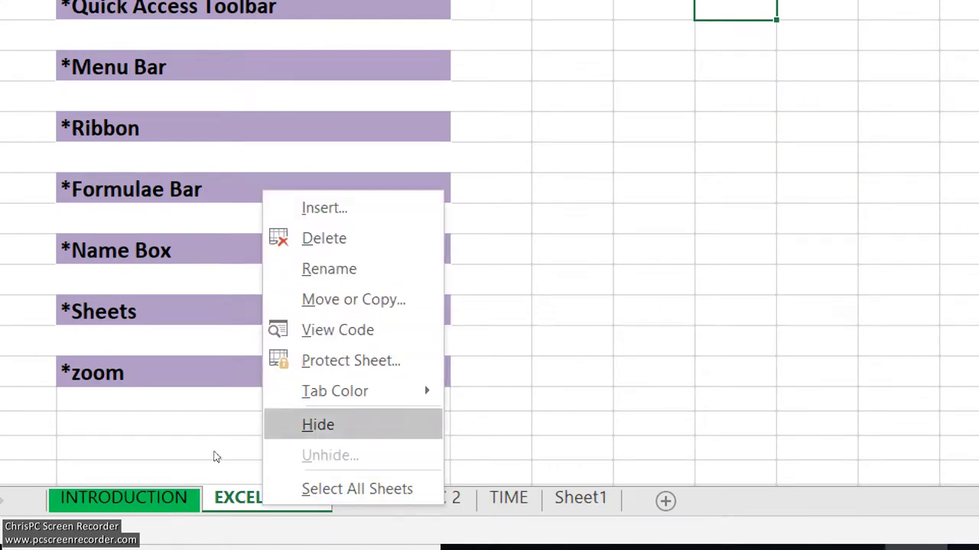
key(Up)
key(Up)
key(Down)
key(Right)
key(Down)
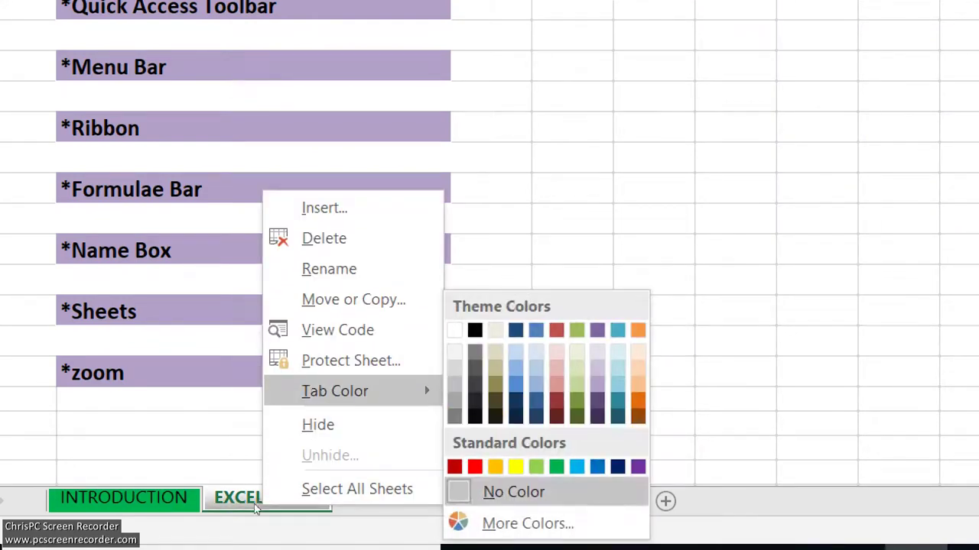
key(Up)
key(Return)
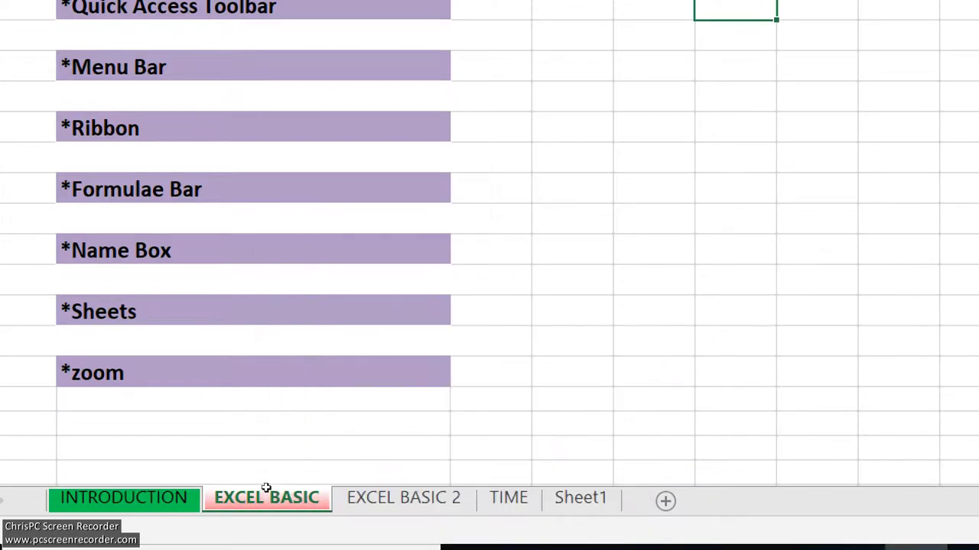
- Colour the EXCEL BASIC 2 tab yellow and glance at the TIME sheet
key(shift+F10)
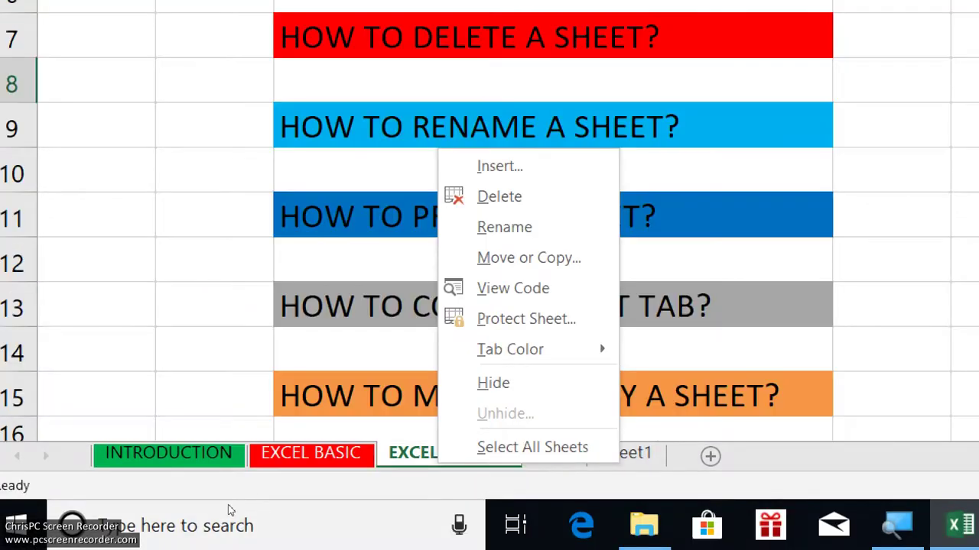
key(Up)
key(Up)
key(Up)
key(Right)
key(Right)
key(Right)
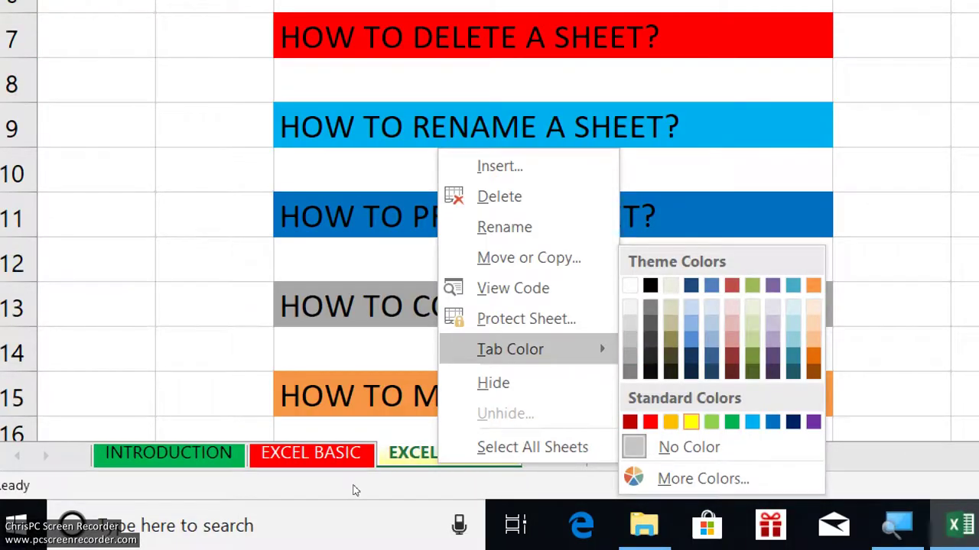
key(Return)
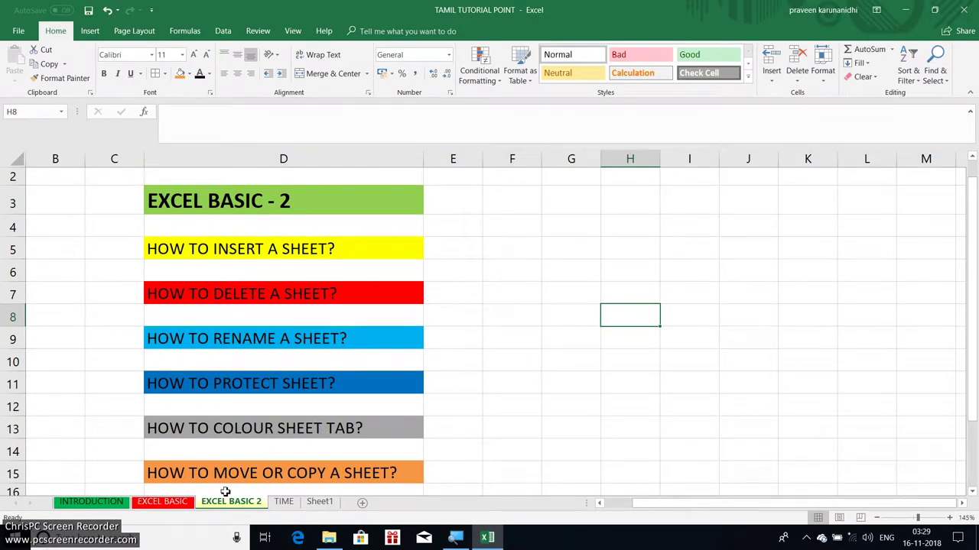
click(283, 502)
click(255, 503)
- Delete the TIME worksheet, leaving Sheet1's student marks table in view
click(291, 507)
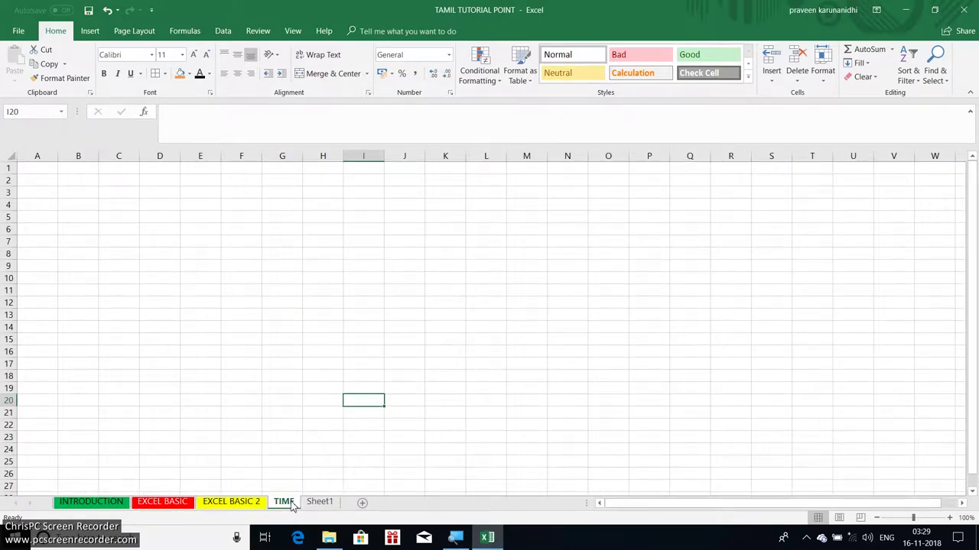
right_click(291, 507)
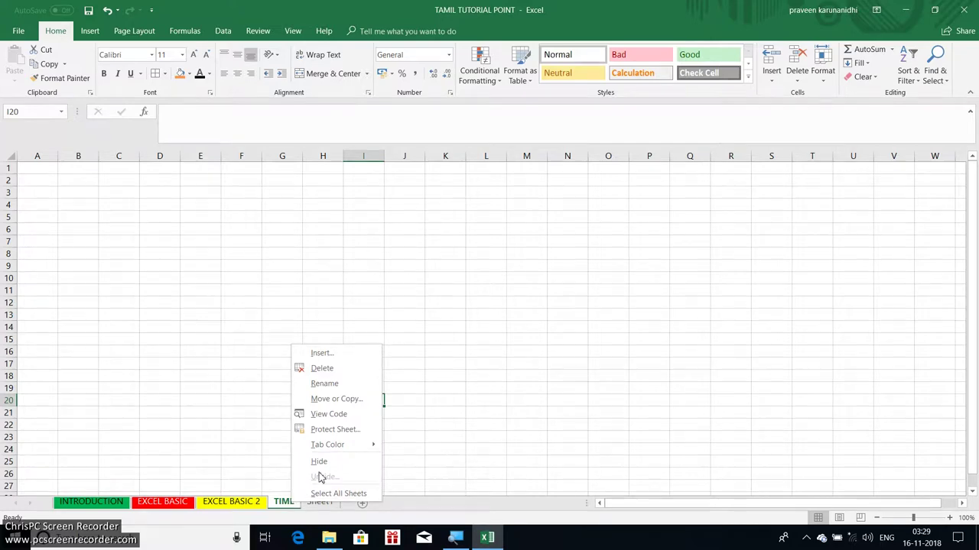
click(322, 368)
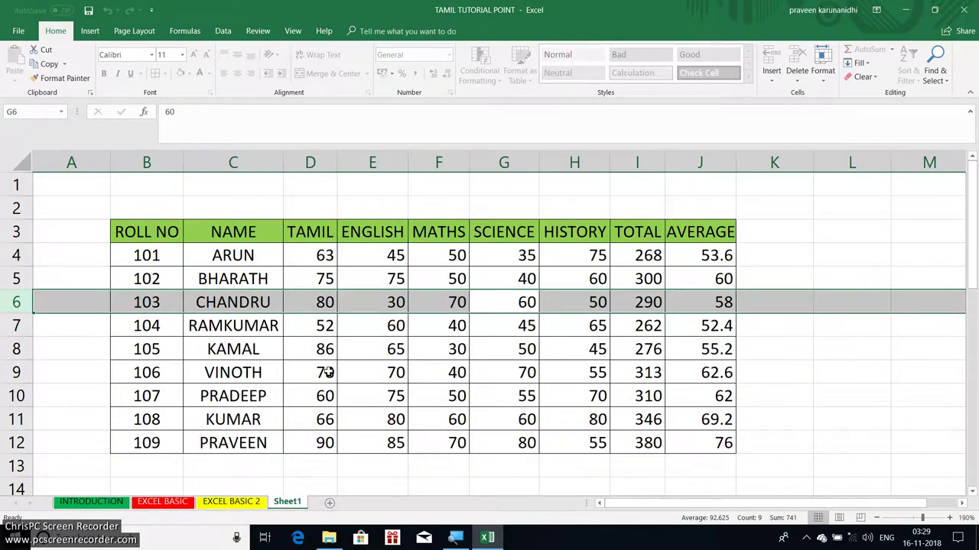
click(339, 464)
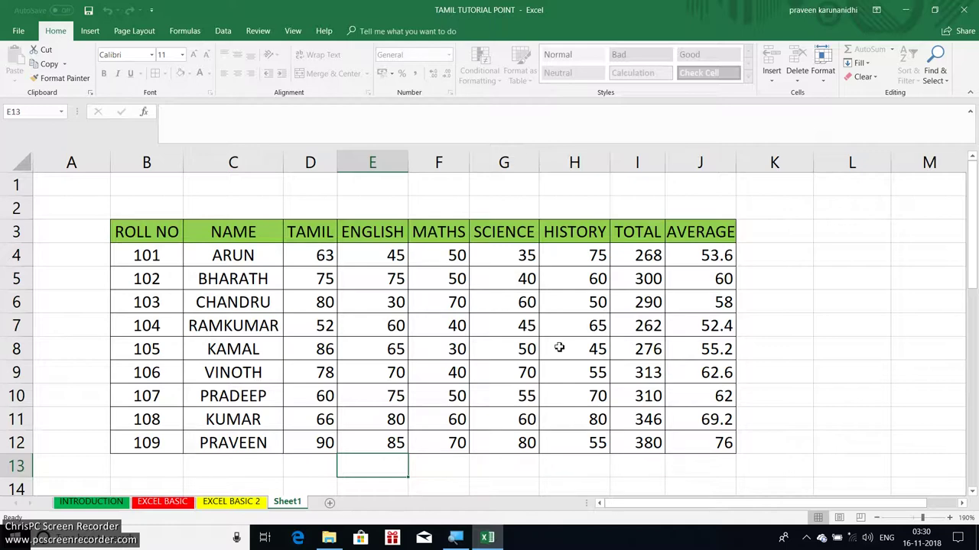
- Copy the whole student marks table and paste it into a new workbook, Book3
click(154, 231)
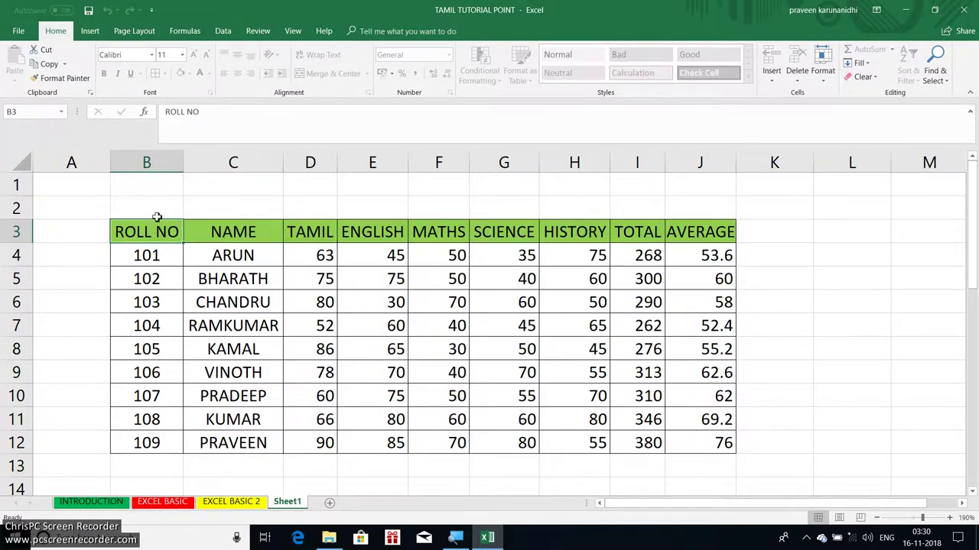
key(ctrl+a)
key(ctrl+c)
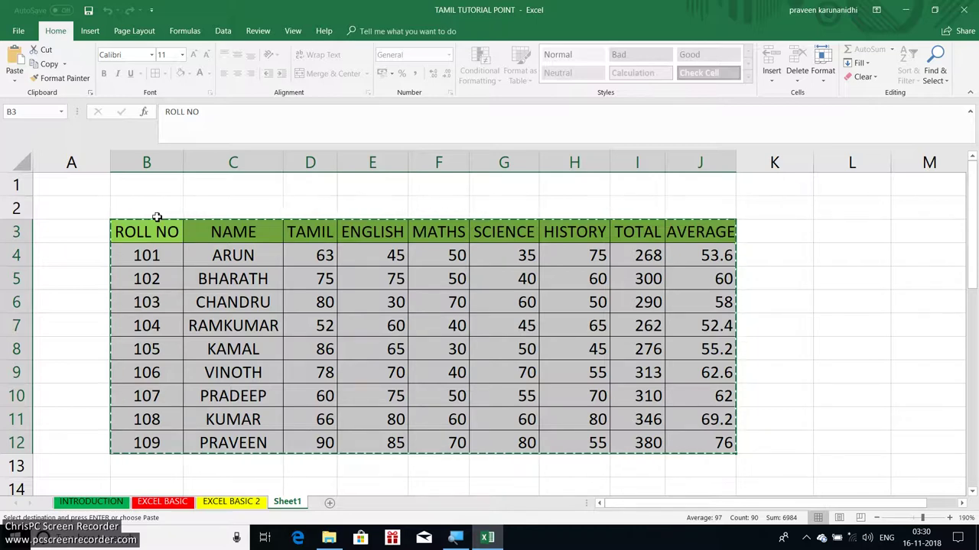
click(156, 221)
key(ctrl+n)
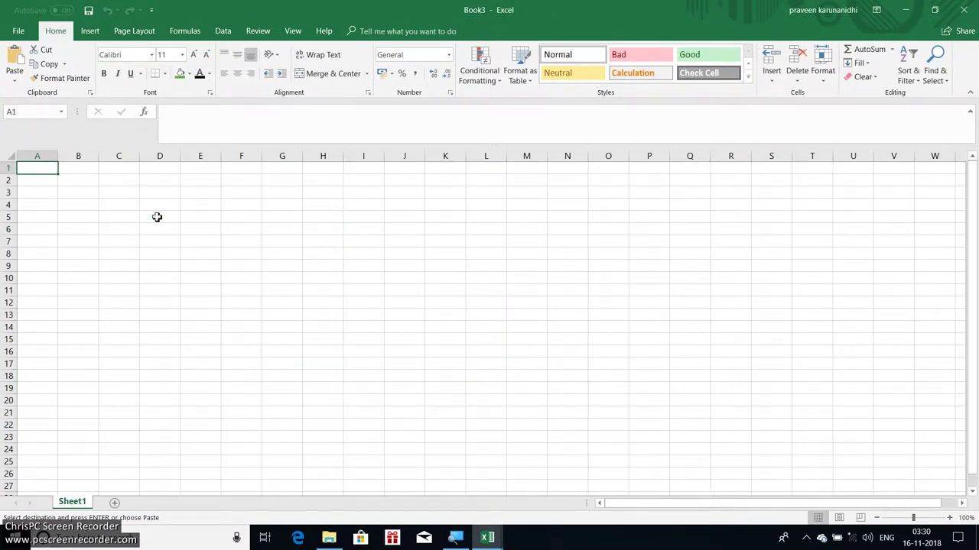
key(ctrl+v)
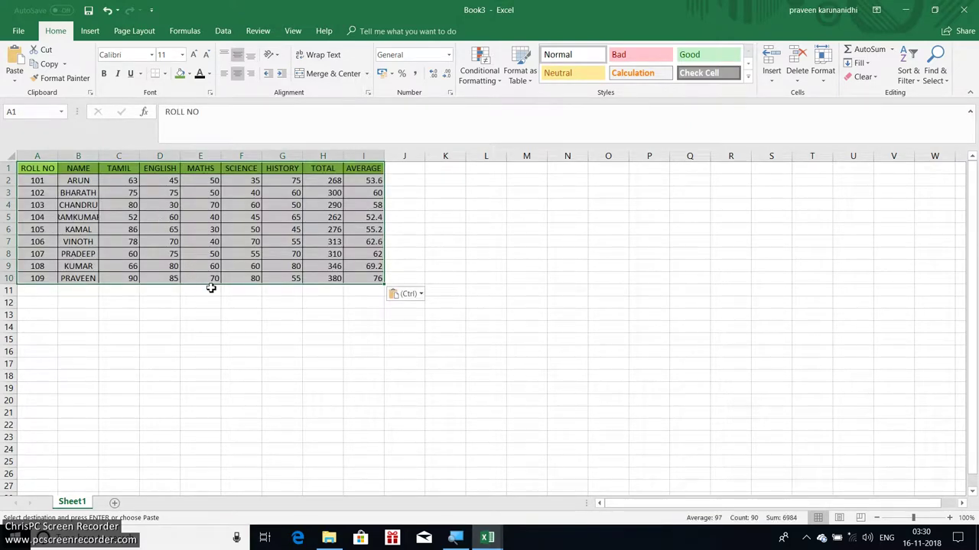
- Zoom the Book3 sheet to 220% and bring up the open-windows overview
scroll(211, 289, up, 3)
scroll(211, 289, up, 1)
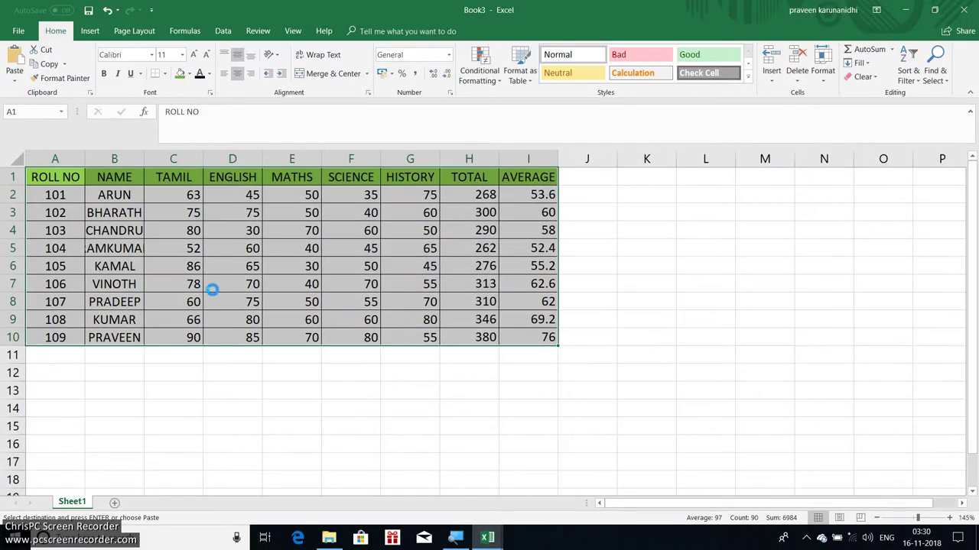
scroll(211, 289, up, 2)
scroll(211, 291, up, 2)
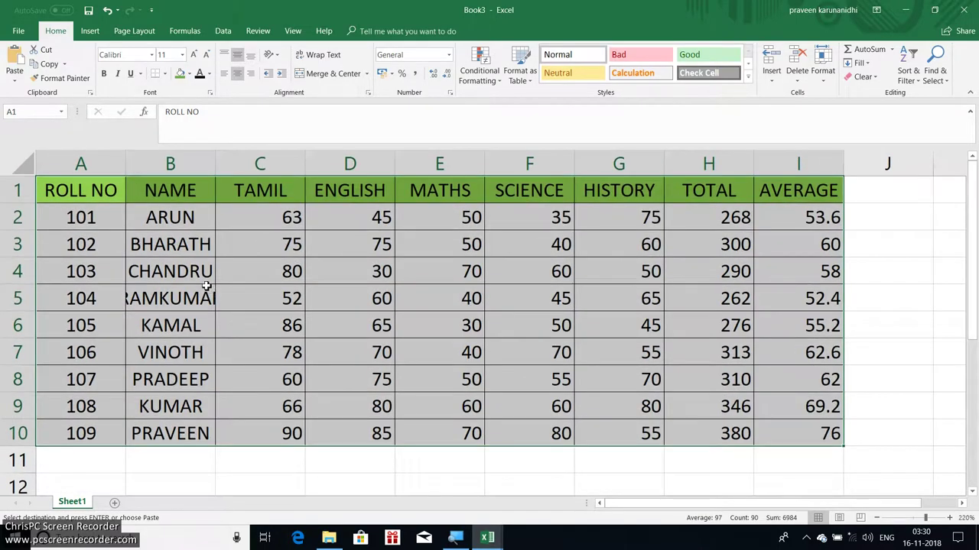
key(super+Tab)
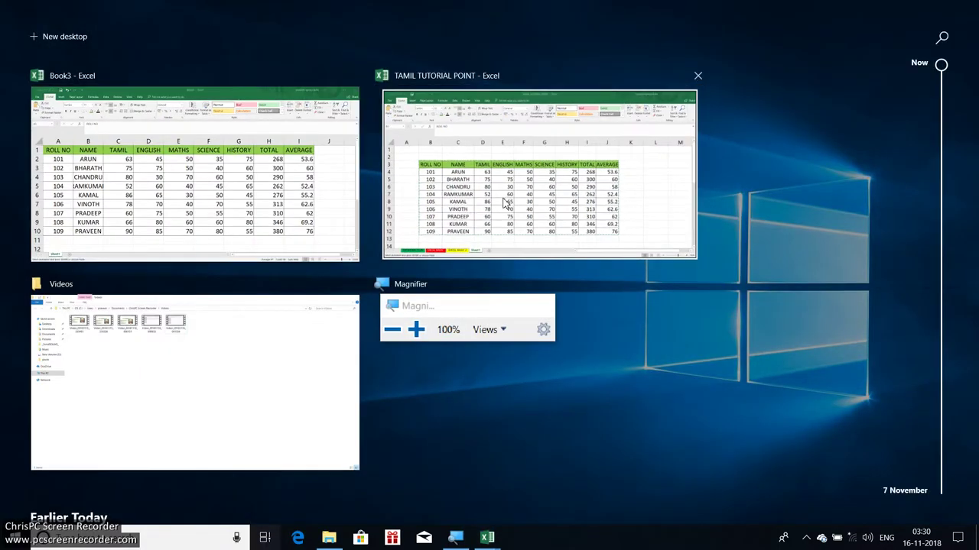
- Switch between TAMIL TUTORIAL POINT and Book3, checking the truncated RAMKUMAR in B5
click(505, 208)
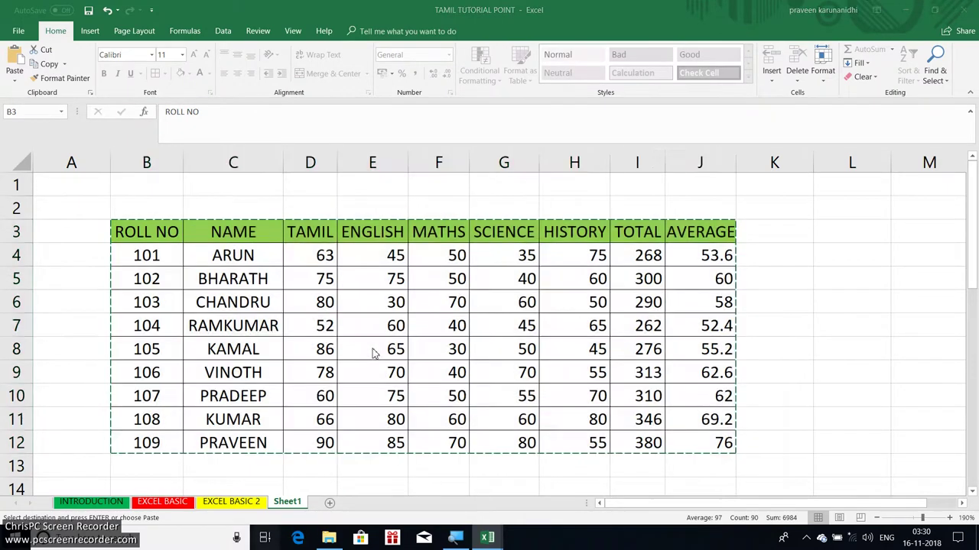
key(super+Tab)
click(262, 169)
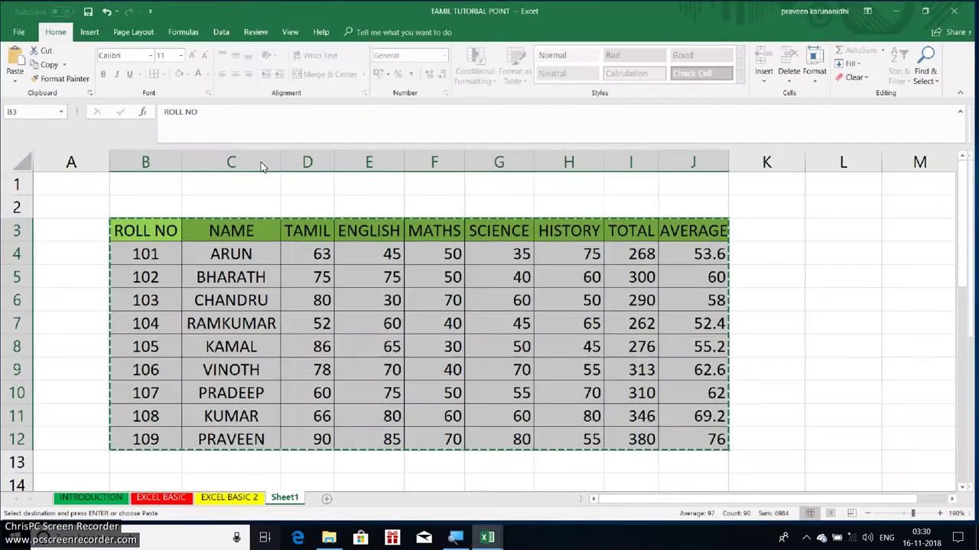
key(super+Tab)
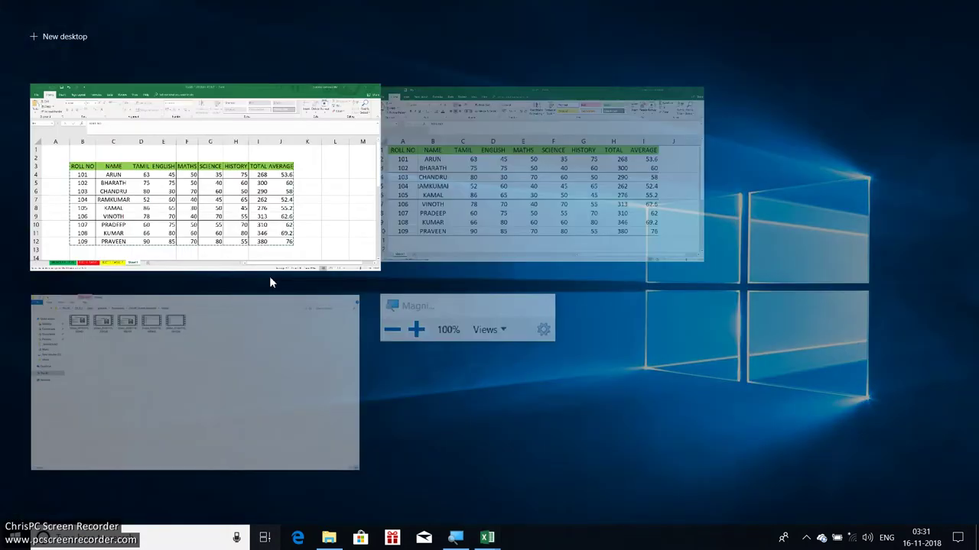
click(474, 189)
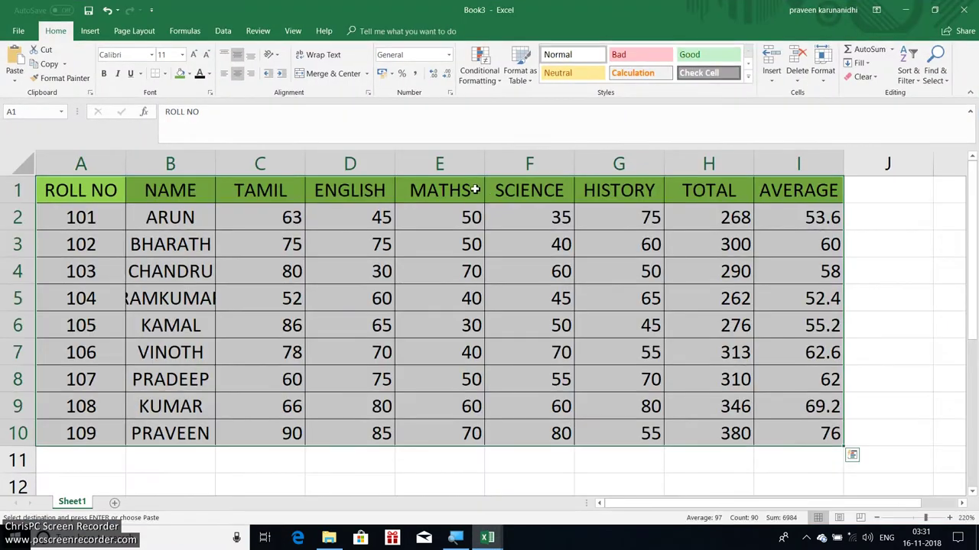
click(175, 299)
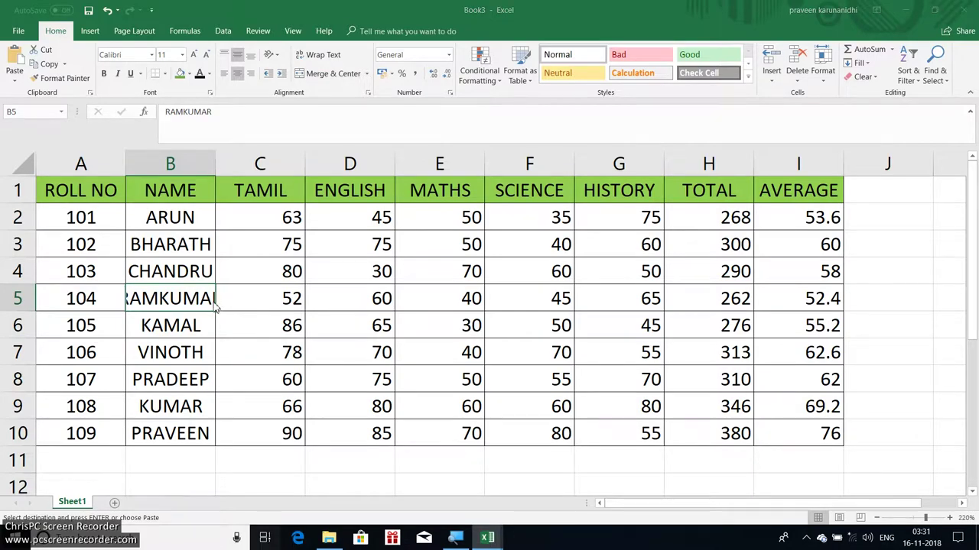
click(265, 538)
click(469, 194)
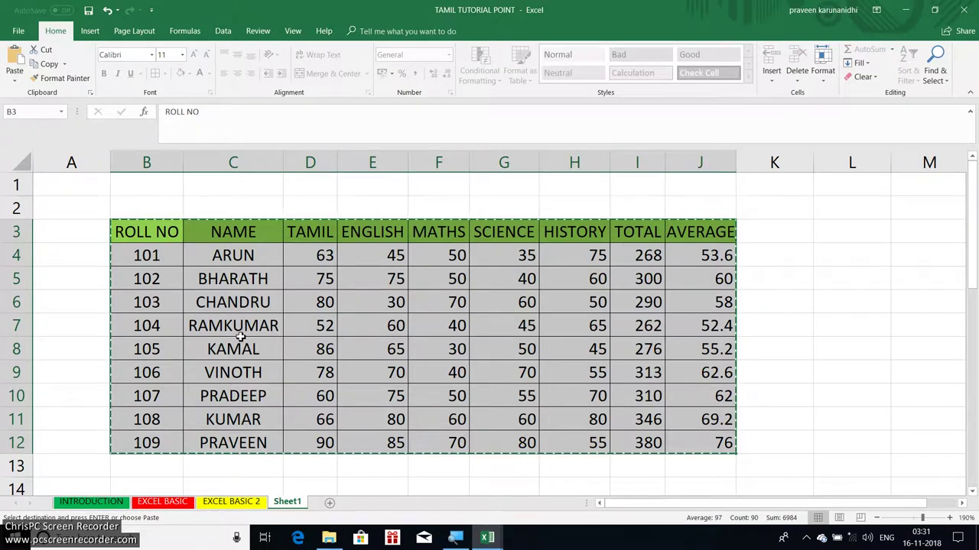
key(super+Tab)
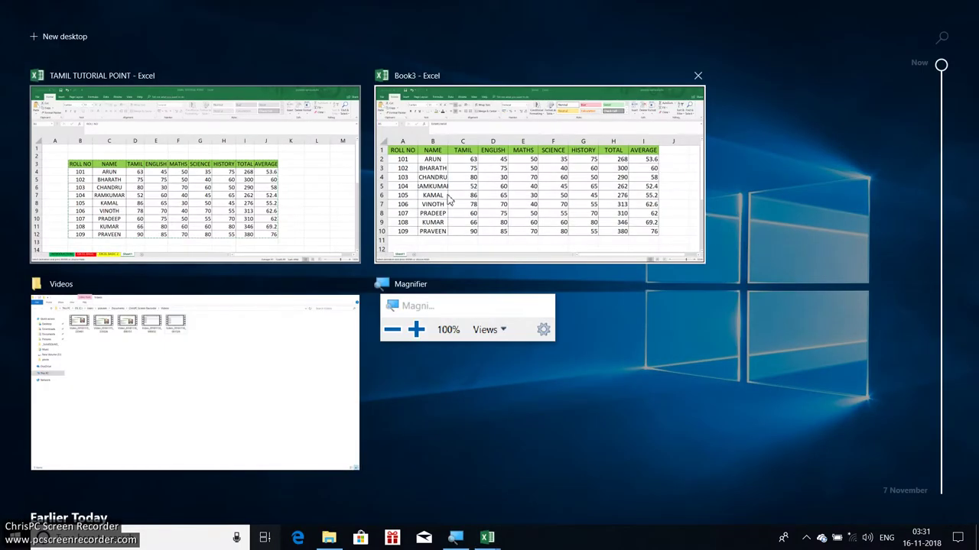
click(461, 209)
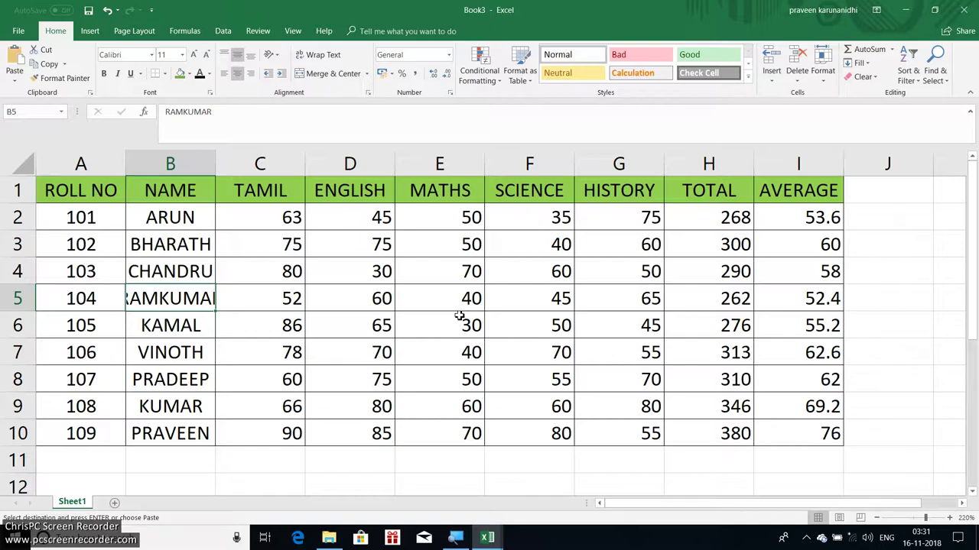
- AutoFit all Book3 column widths with Alt H O I so RAMKUMAR shows fully
key(ctrl+a)
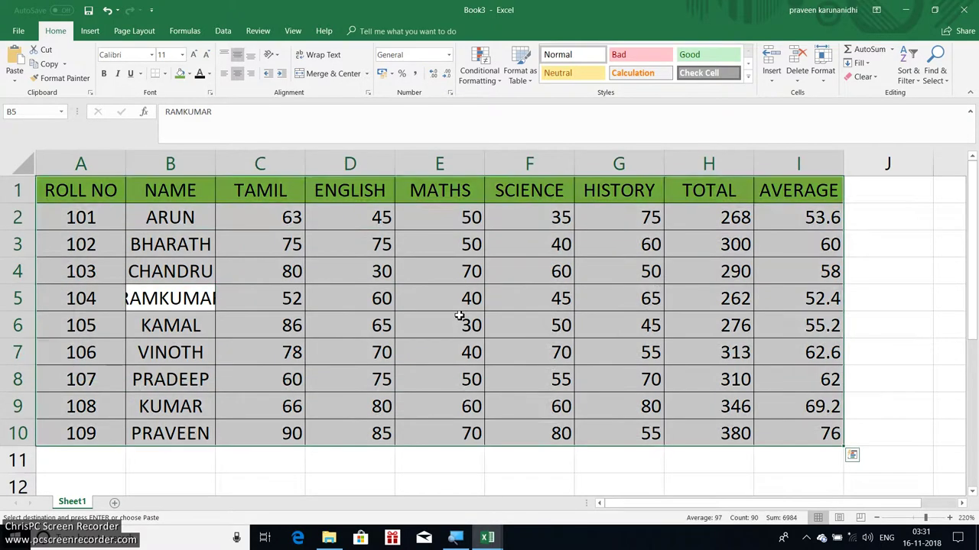
key(alt)
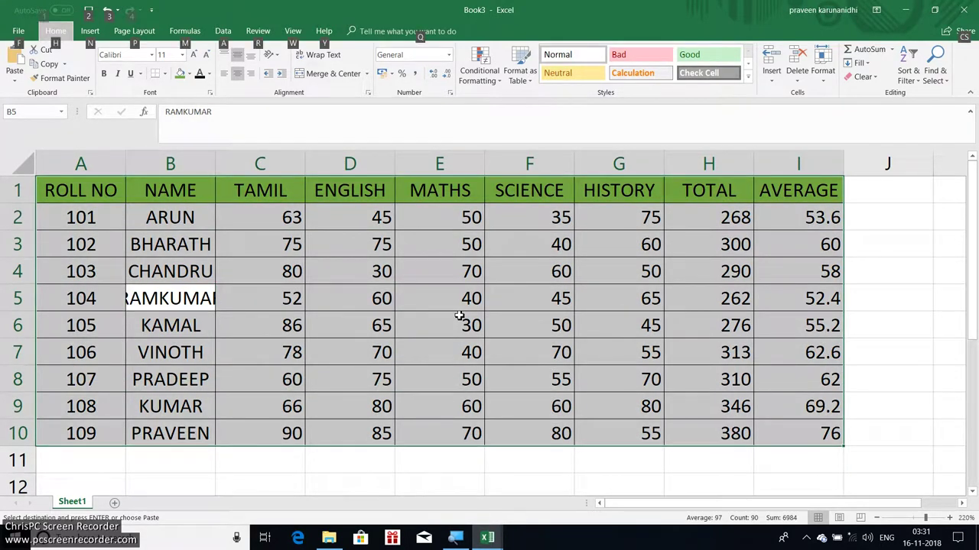
key(h)
key(o)
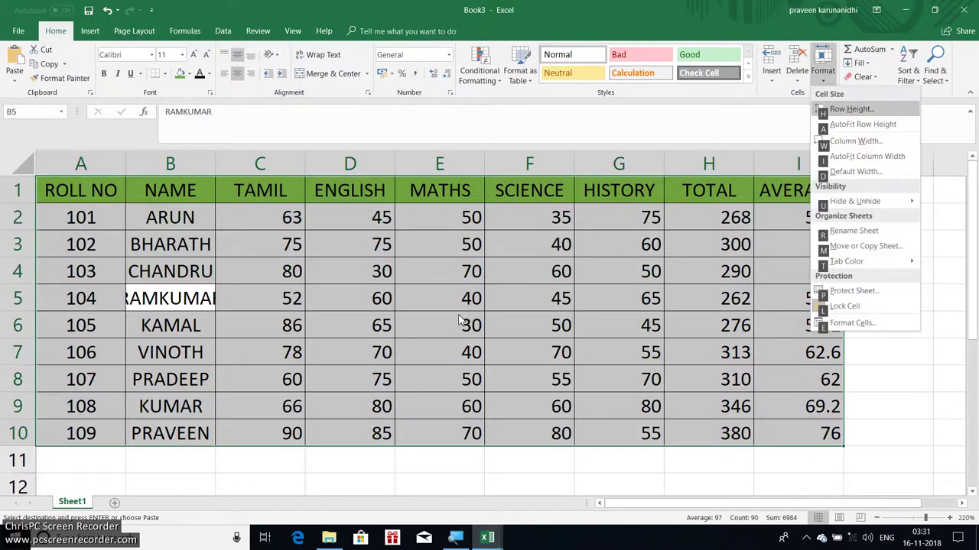
key(i)
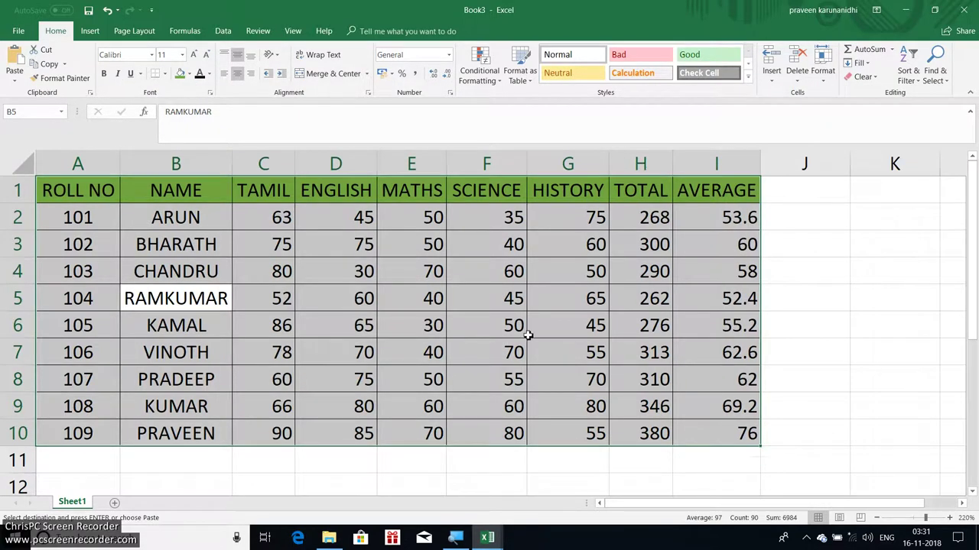
click(515, 451)
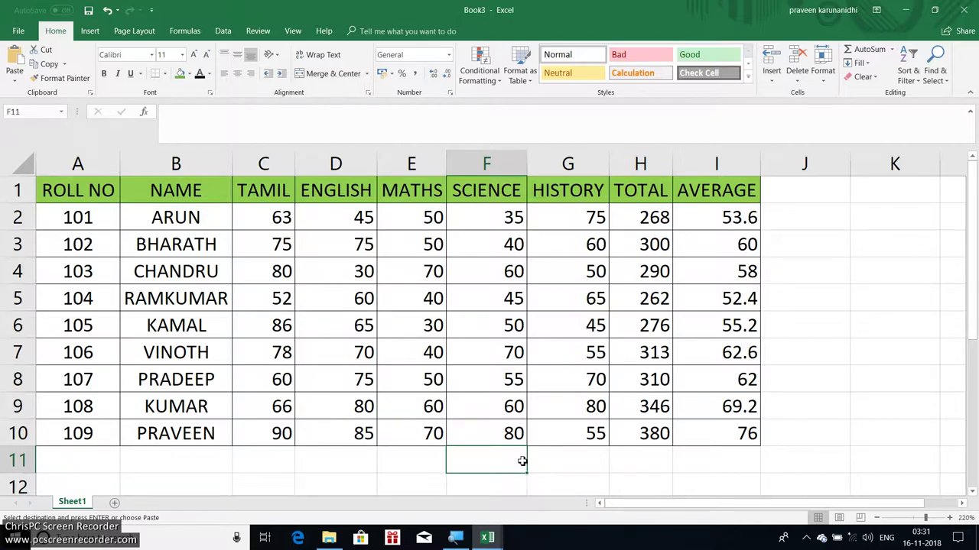
key(super+Tab)
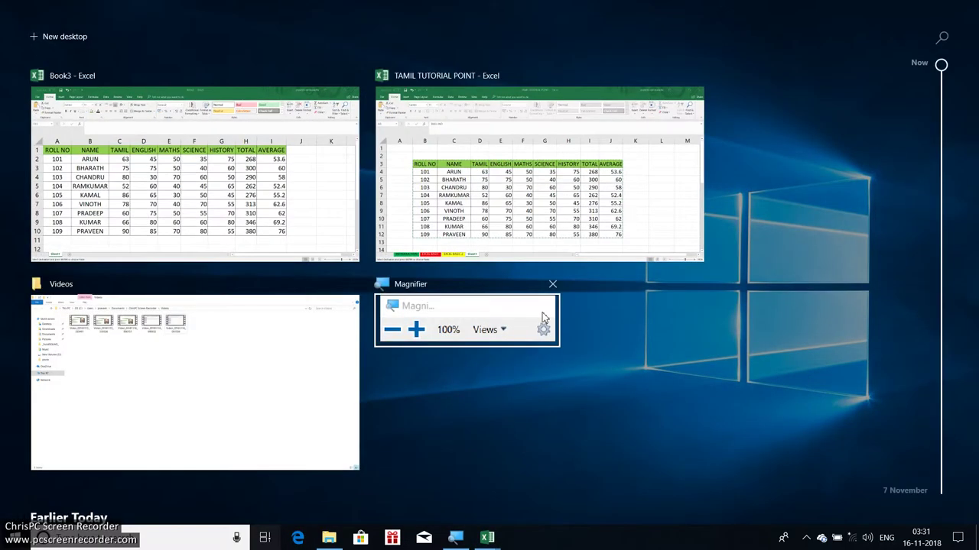
- Copy TAMIL TUTORIAL POINT's Sheet1 into Book3 with Create a copy ticked, producing Sheet1 (2)
click(531, 234)
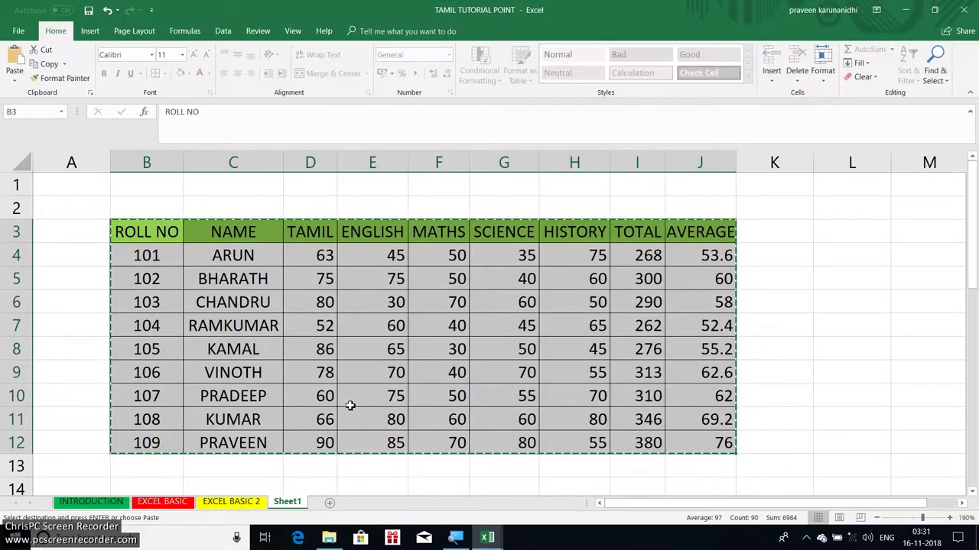
click(475, 472)
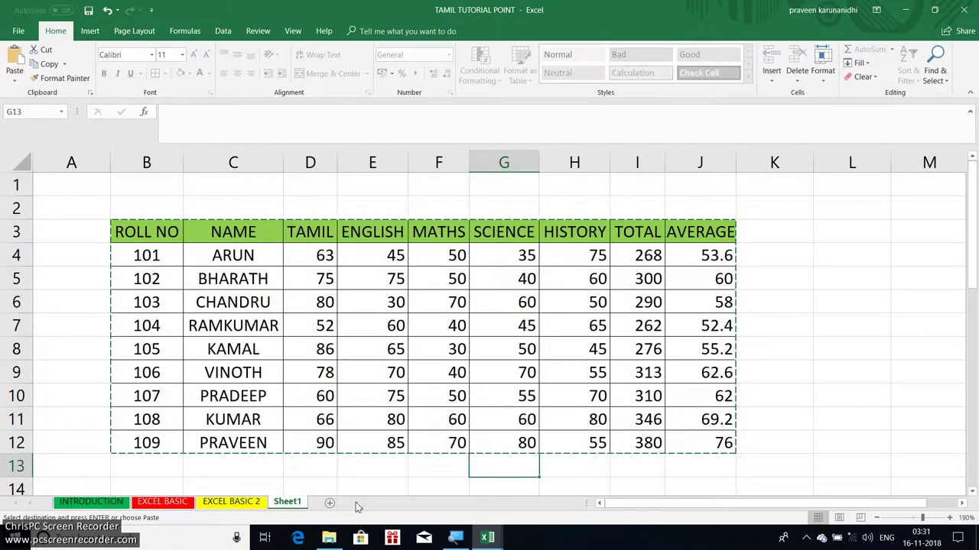
right_click(289, 505)
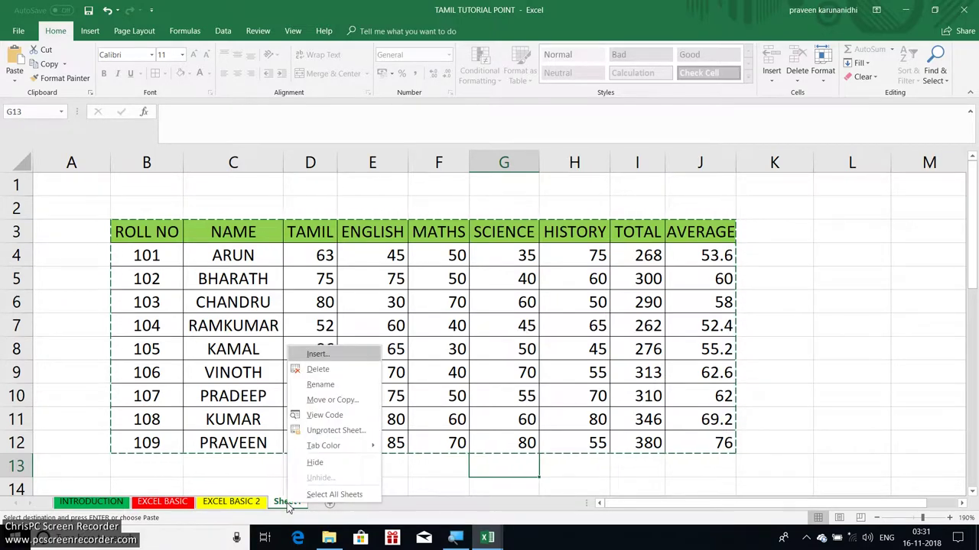
mouse_move(311, 418)
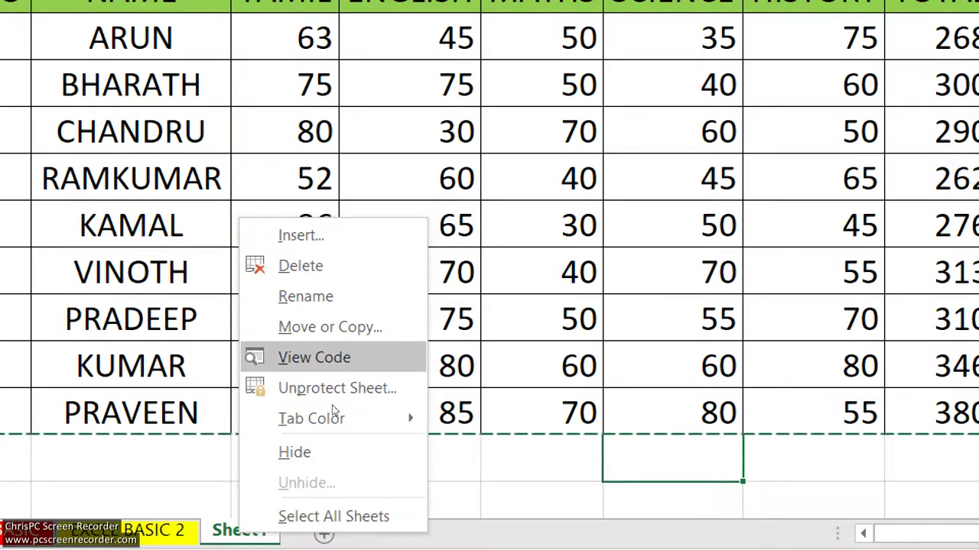
key(Return)
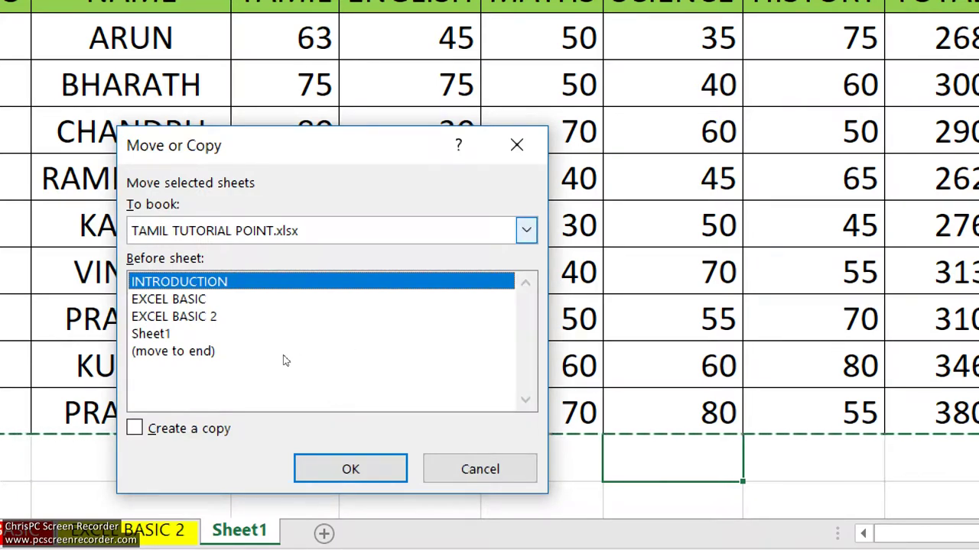
key(alt+Down)
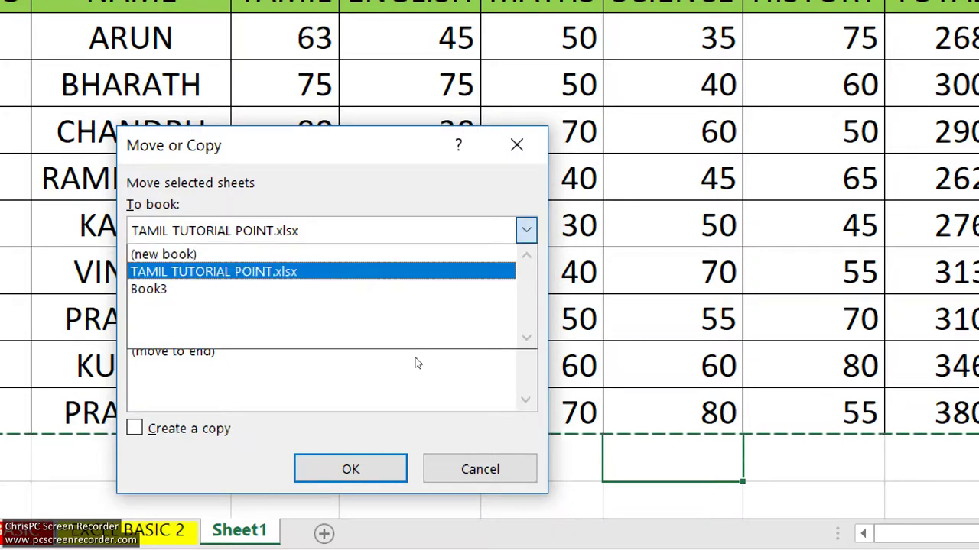
key(Down)
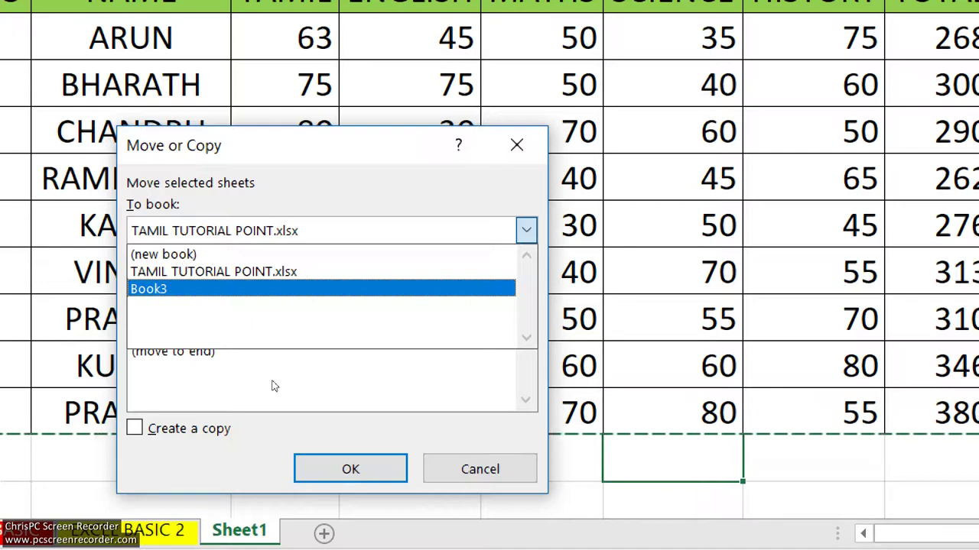
key(Return)
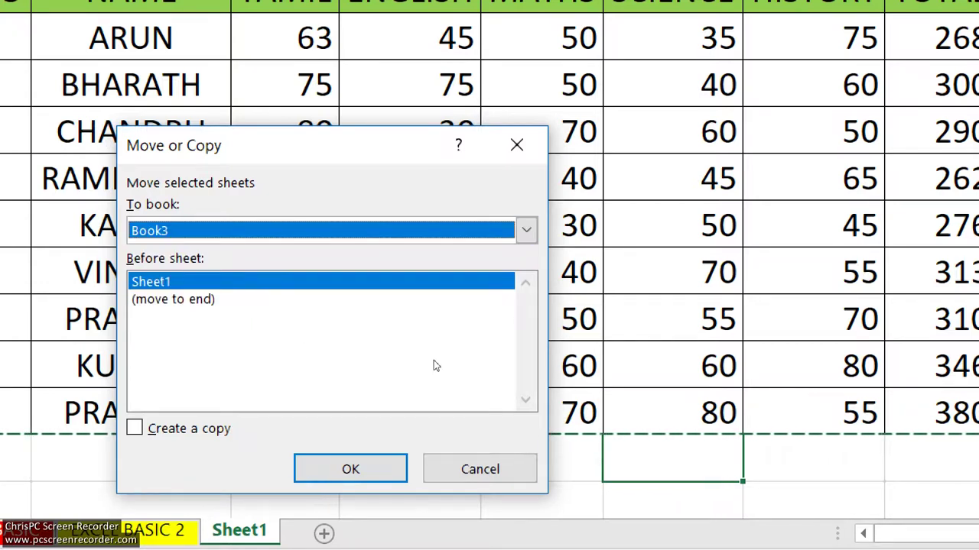
key(alt+Down)
key(Down)
key(Down)
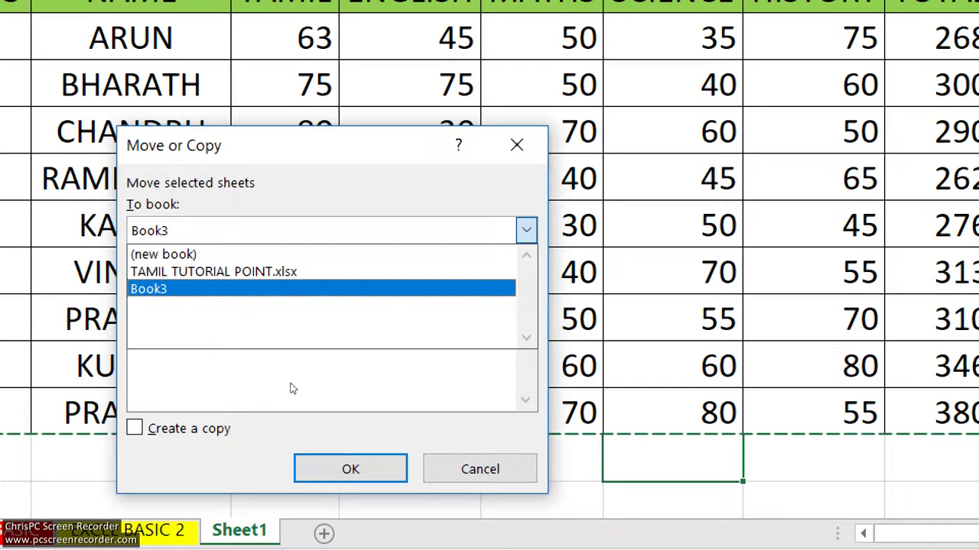
key(Return)
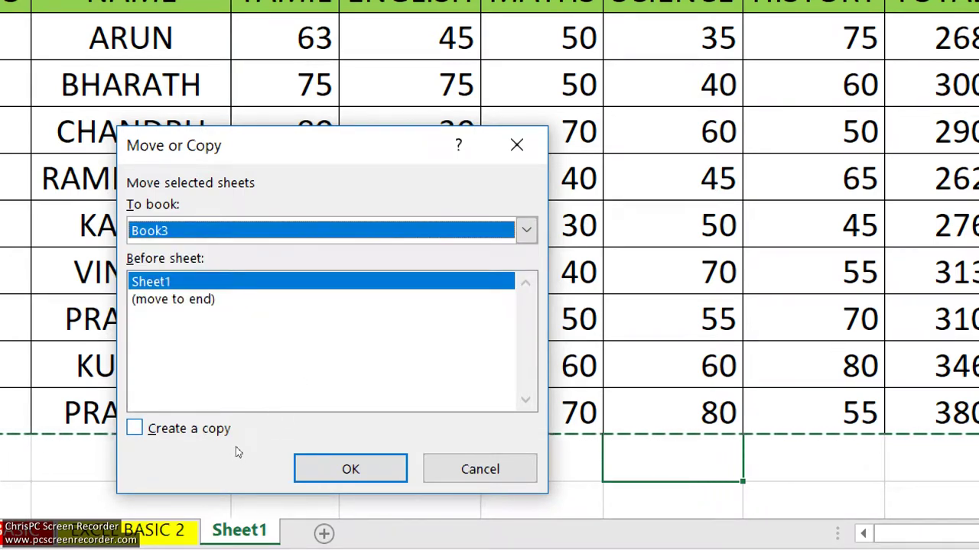
key(alt+c)
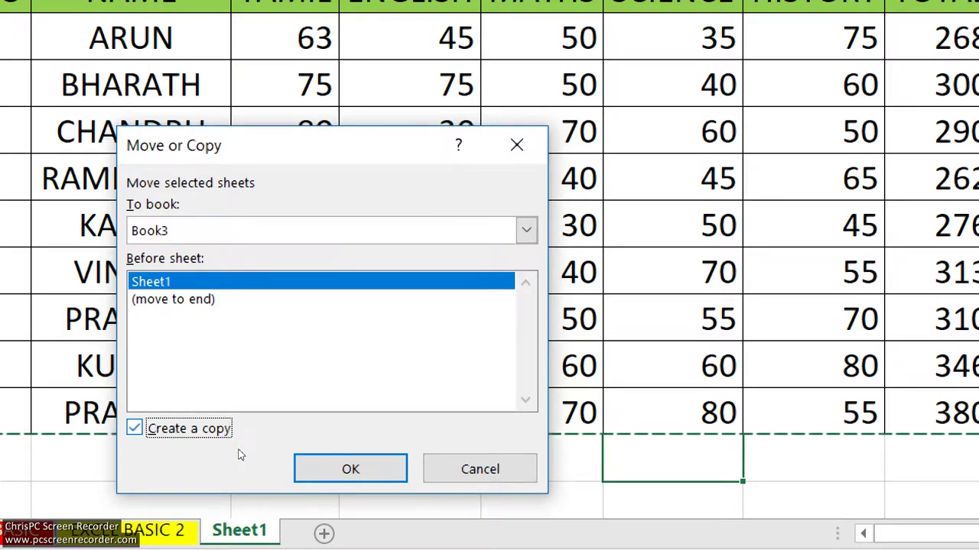
key(space)
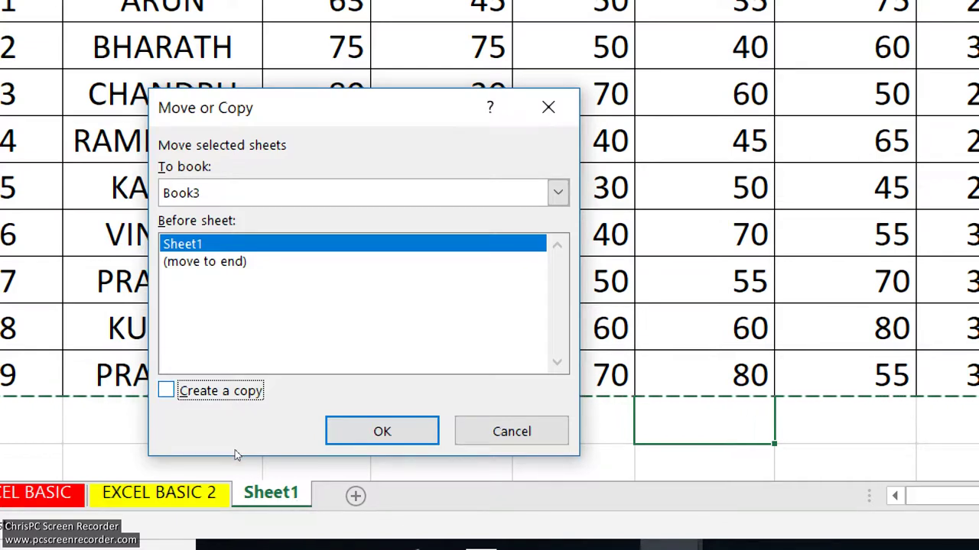
key(space)
key(Return)
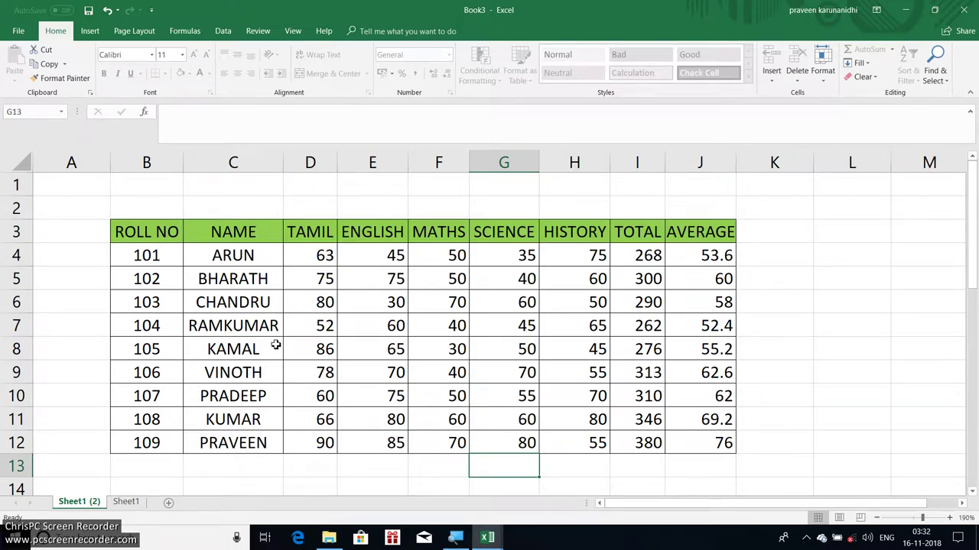
- Copy Sheet1 from TAMIL TUTORIAL POINT into Book3 again, creating Sheet1 (3)
key(super+Tab)
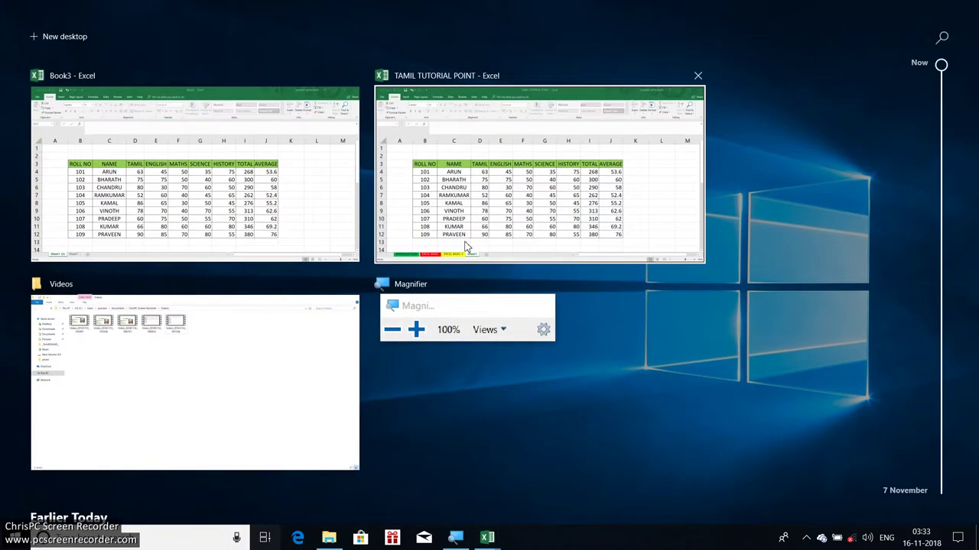
click(497, 196)
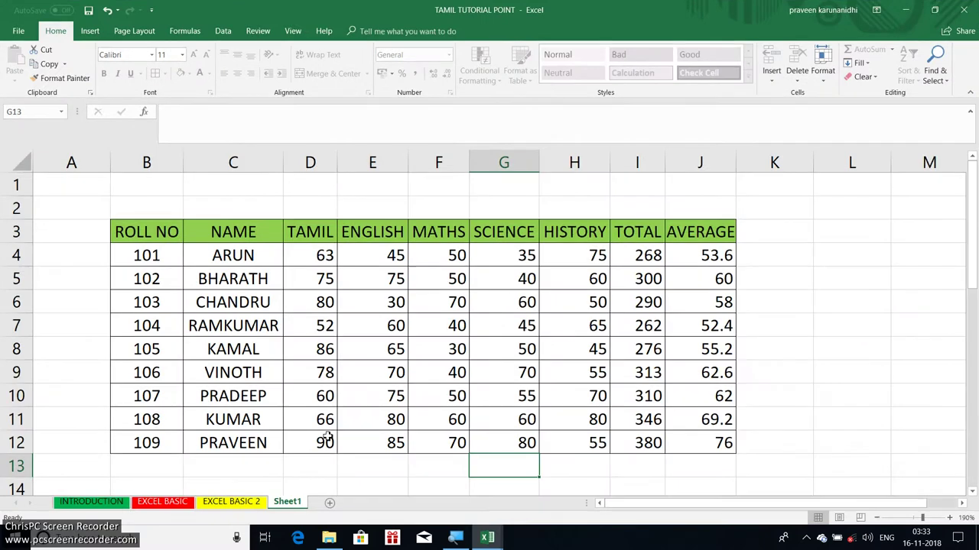
right_click(295, 504)
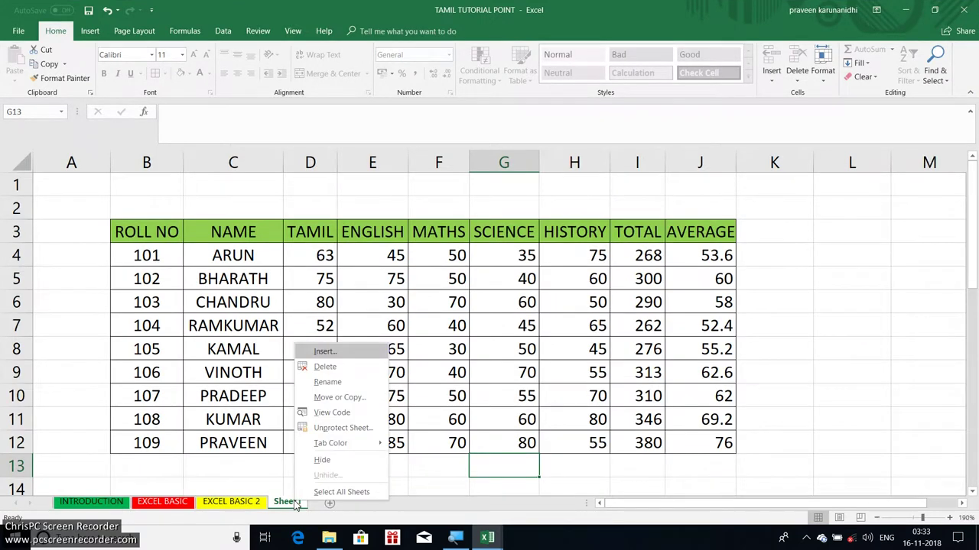
click(339, 397)
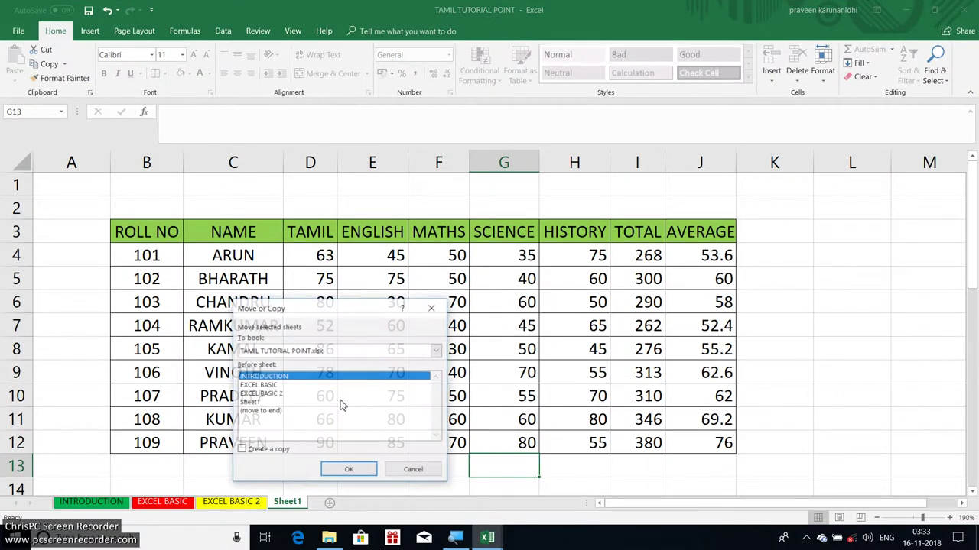
click(375, 355)
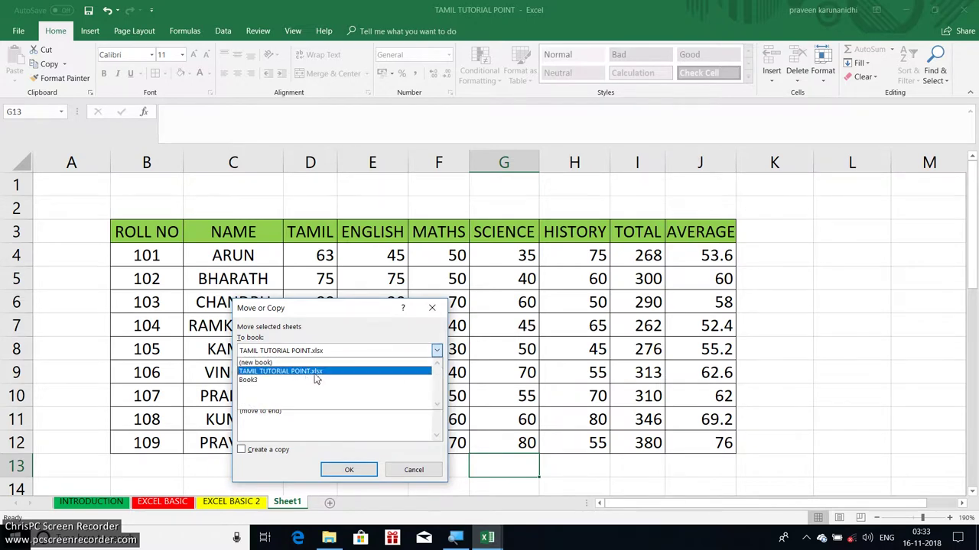
click(273, 380)
click(250, 450)
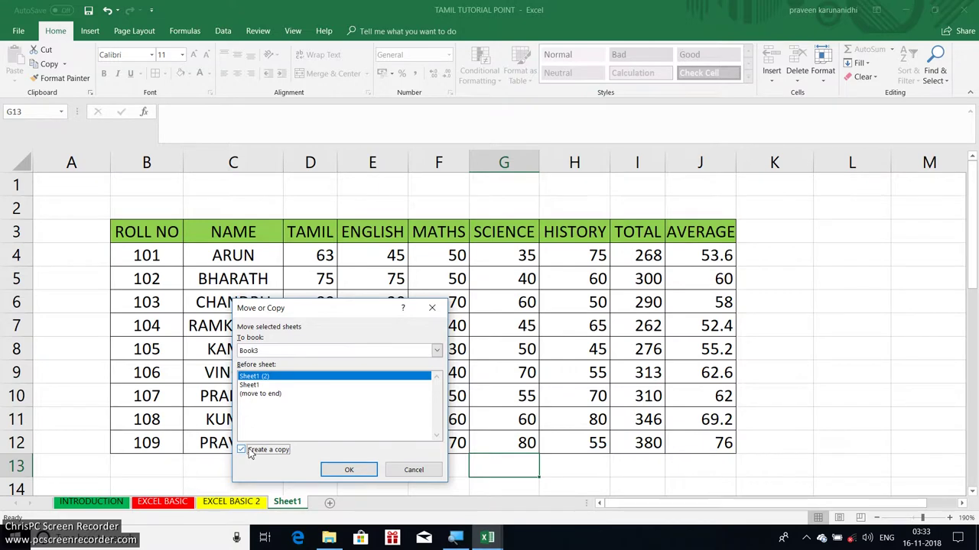
click(340, 469)
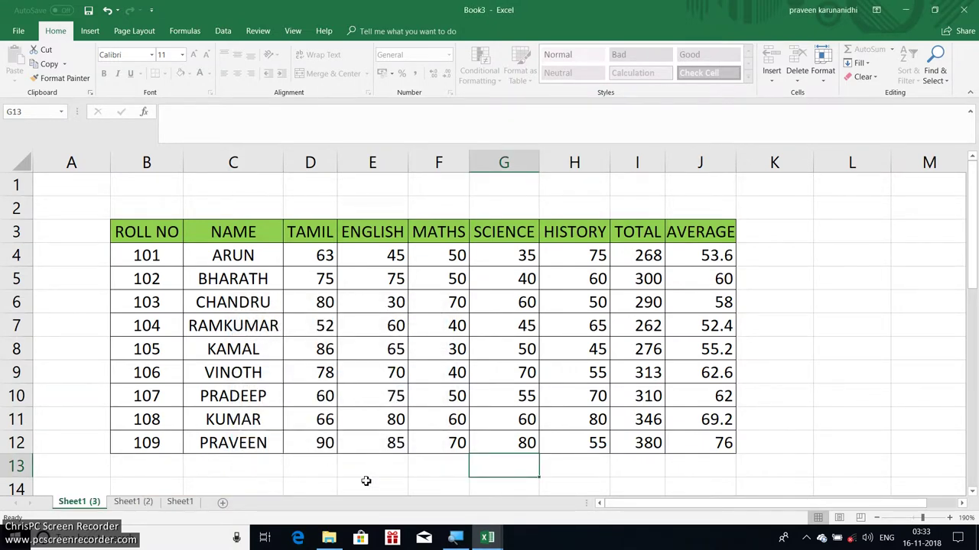
key(super+Tab)
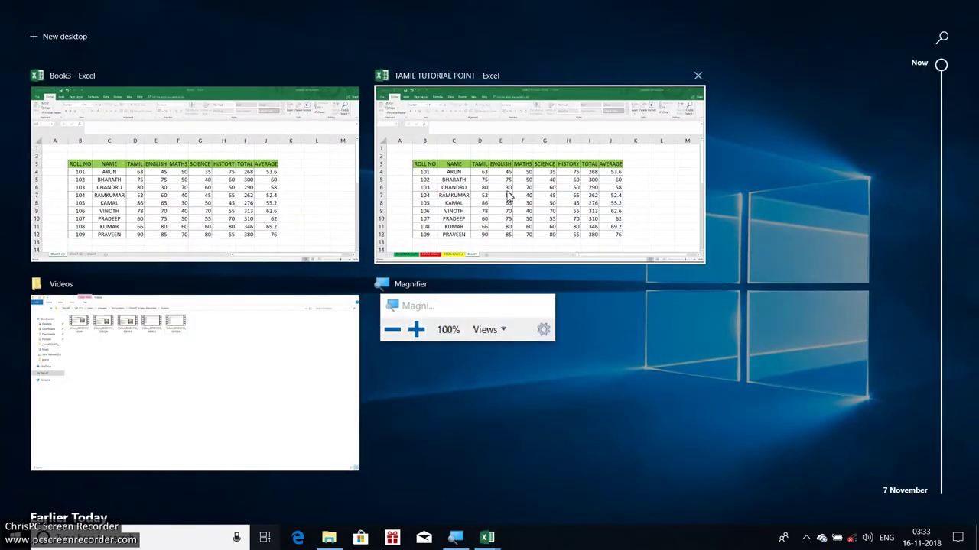
- Move the INTRODUCTION sheet after EXCEL BASIC and switch to EXCEL BASIC
click(507, 194)
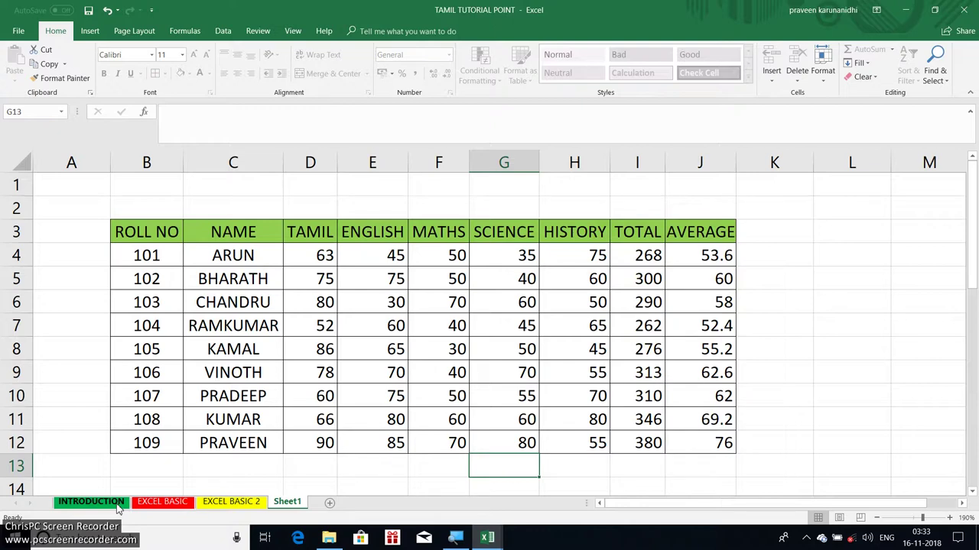
drag(119, 508, 221, 511)
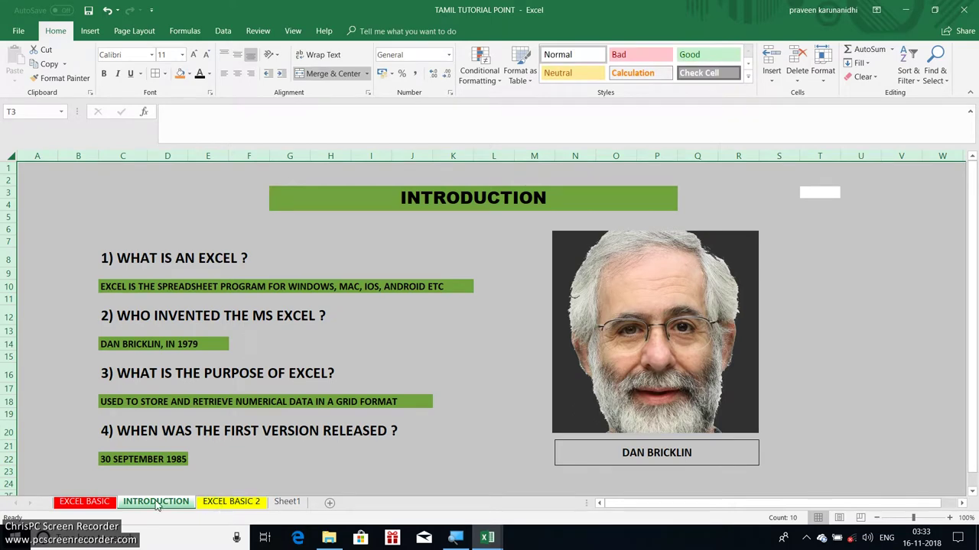
click(102, 509)
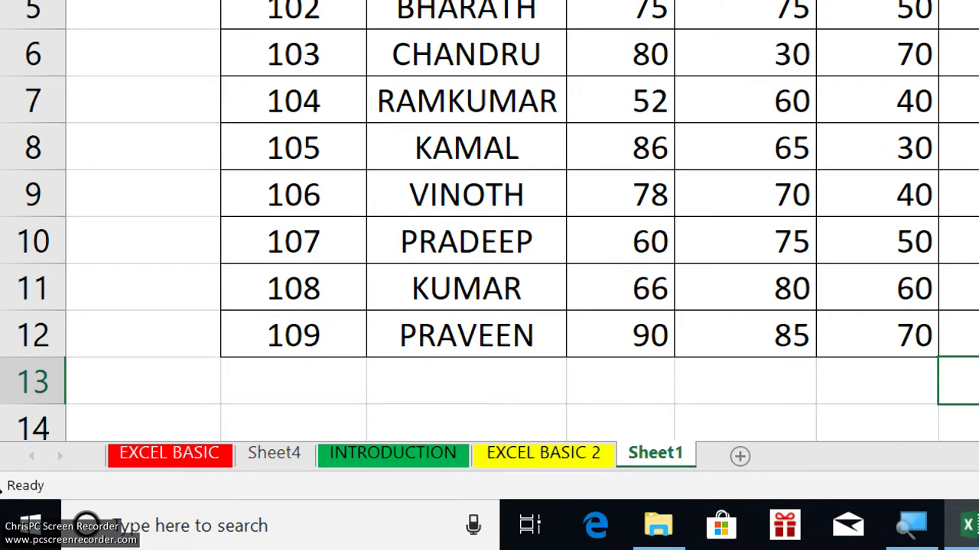
- Jump to the EXCEL BASIC sheet through the Activate sheet list
right_click(32, 456)
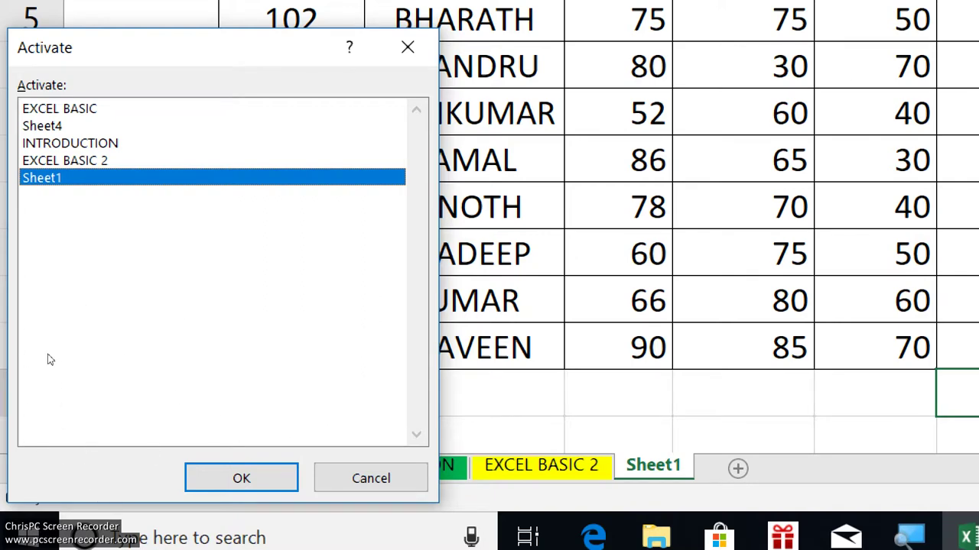
key(Home)
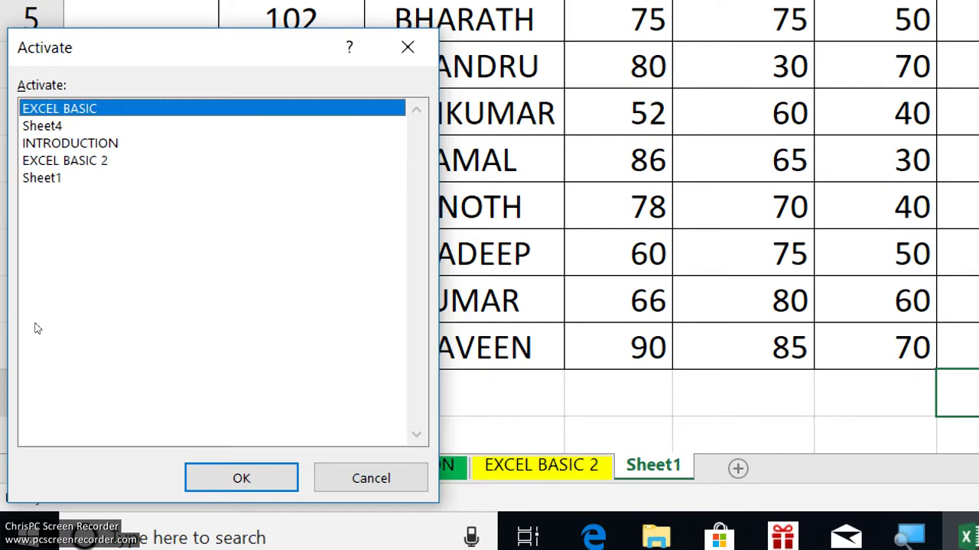
key(Return)
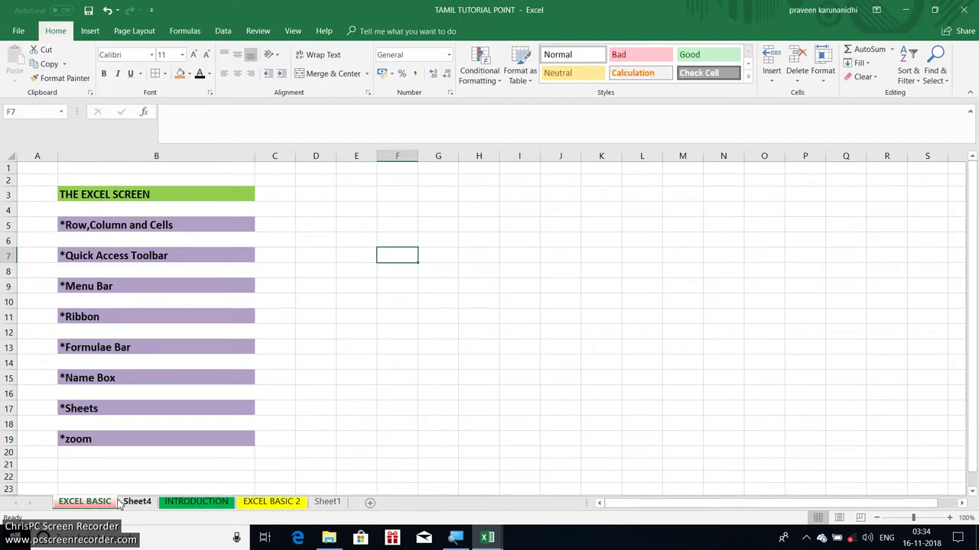
- Return to the EXCEL BASIC 2 sheet listing the sheet-handling topics
click(277, 503)
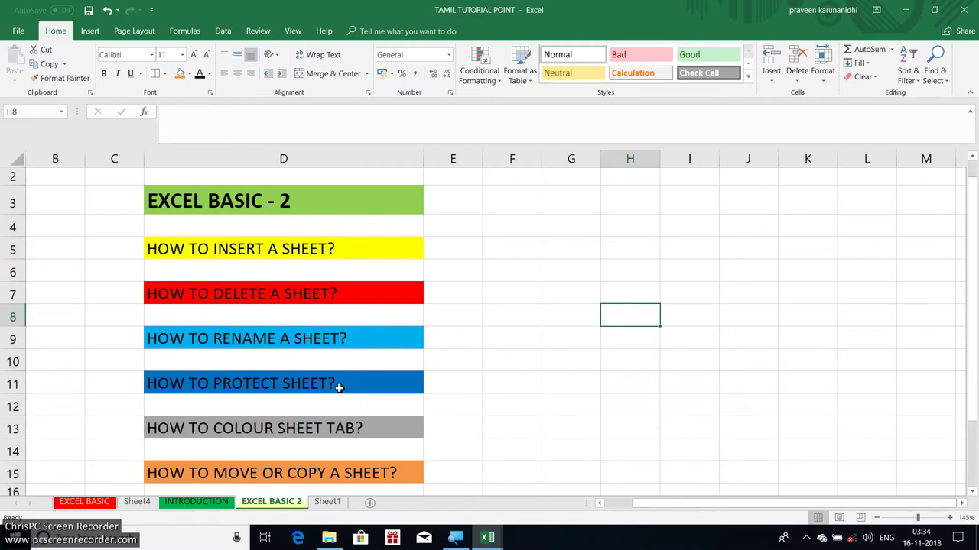
- Show Sheet1's student marks table and bring up its tab context menu
click(329, 505)
right_click(329, 504)
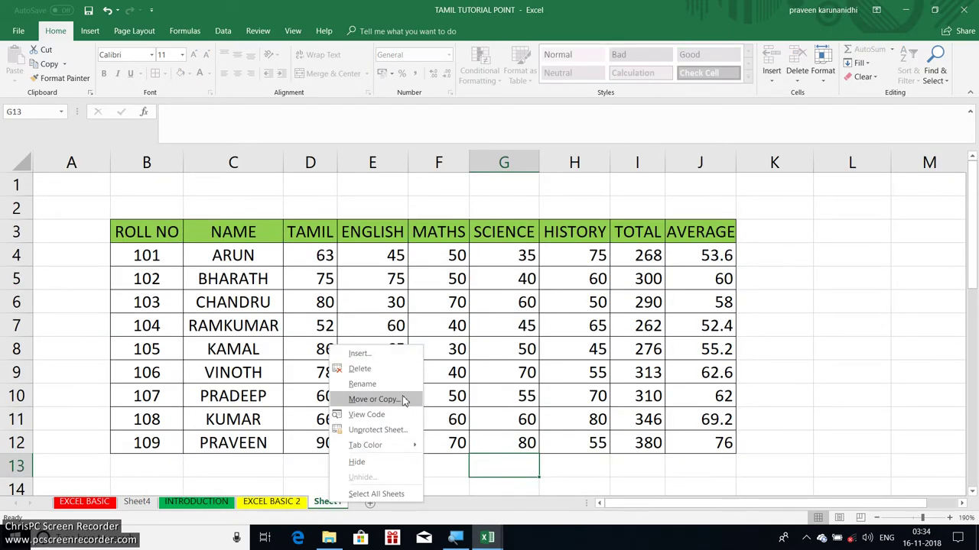